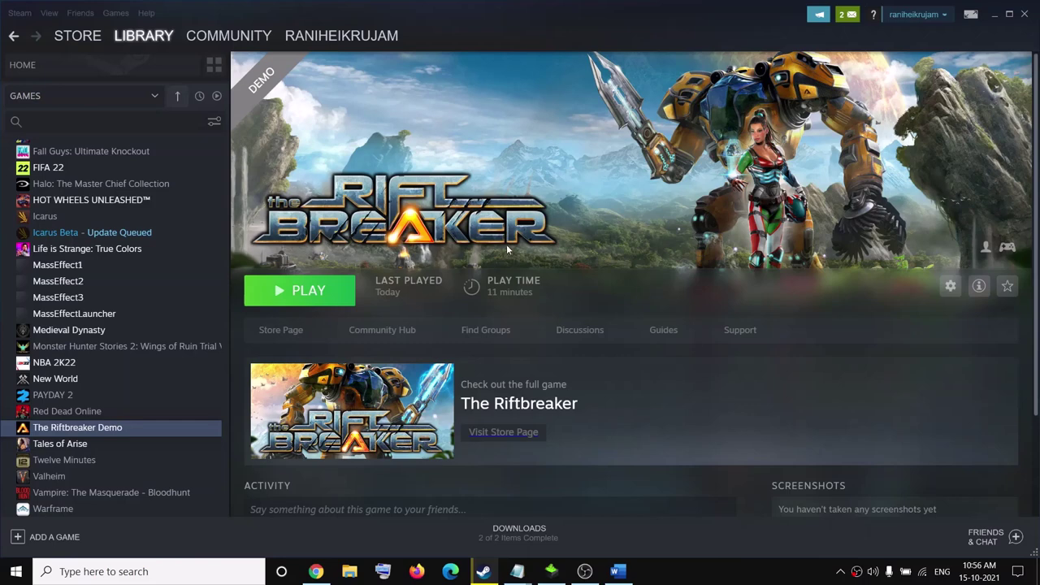
- Switch to the Word troubleshooting guide, highlight "Restart Your PC" in Step 1, and look at the Windows power options
{"action": "left_click", "coordinate": [615, 573]}
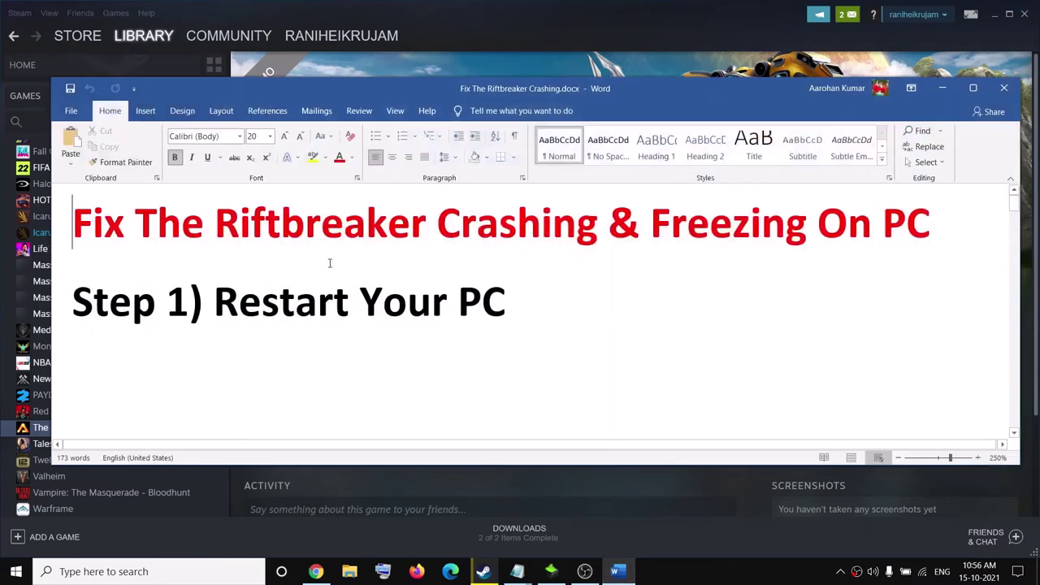
{"action": "left_click_drag", "start_coordinate": [237, 300], "coordinate": [505, 302]}
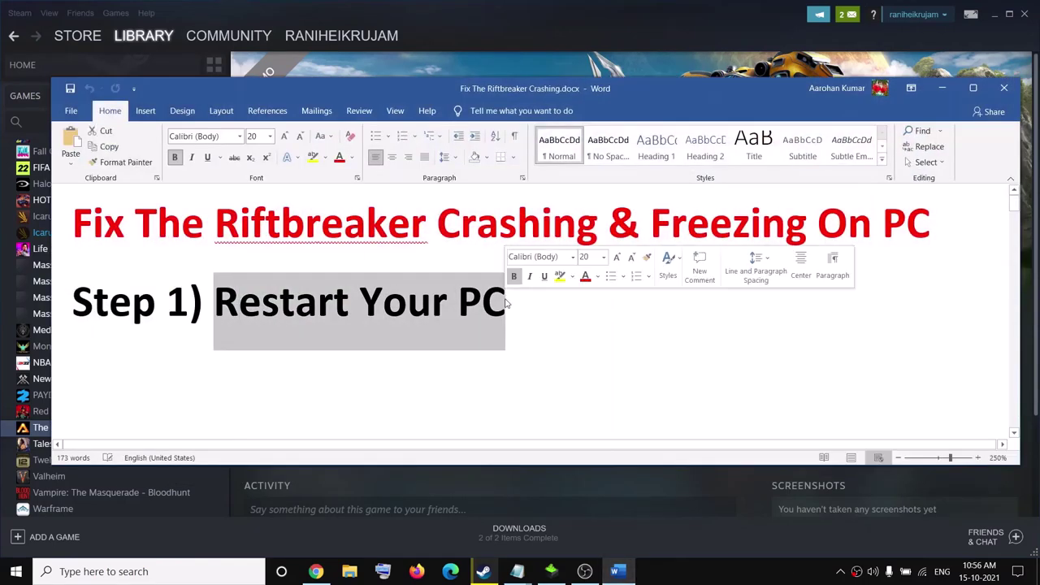
{"action": "left_click", "coordinate": [16, 572]}
{"action": "left_click", "coordinate": [41, 542]}
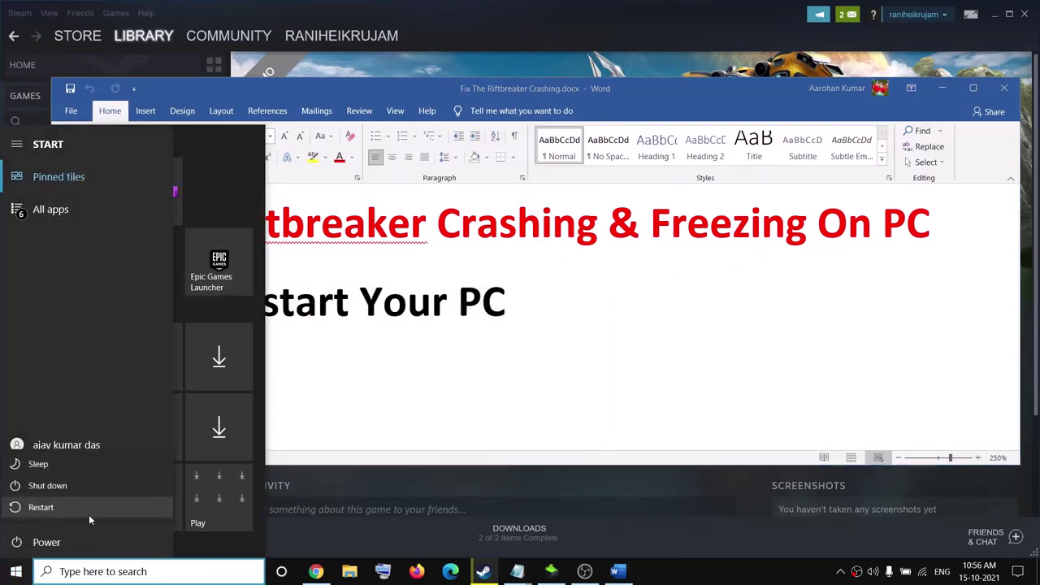
{"action": "left_click", "coordinate": [384, 318]}
{"action": "left_click", "coordinate": [382, 319]}
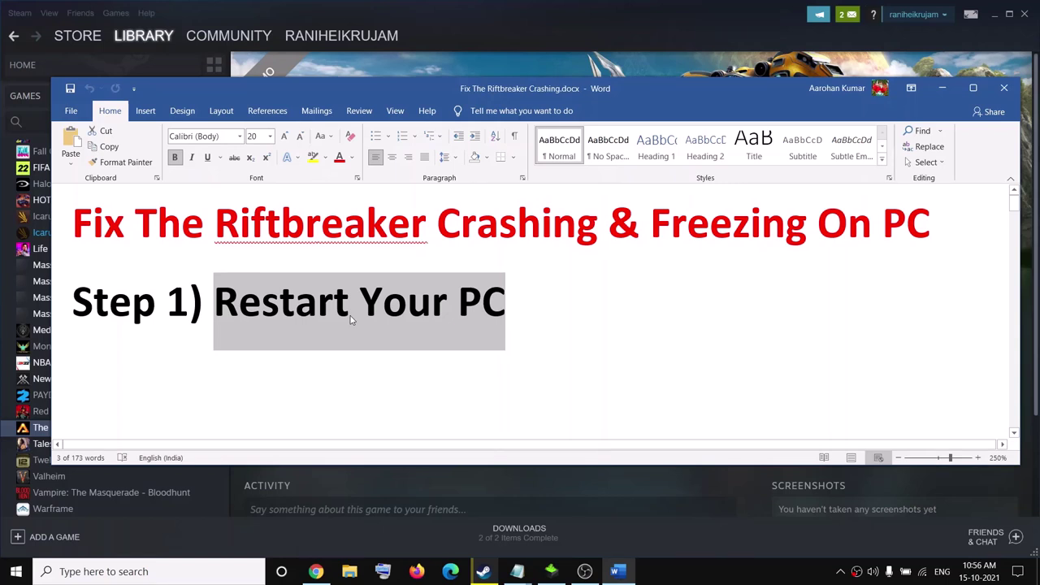
- Highlight "Switch to DirectX11" in Step 3 of the guide, and minimize the document
{"action": "scroll", "coordinate": [363, 346], "scroll_direction": "down", "scroll_amount": 2}
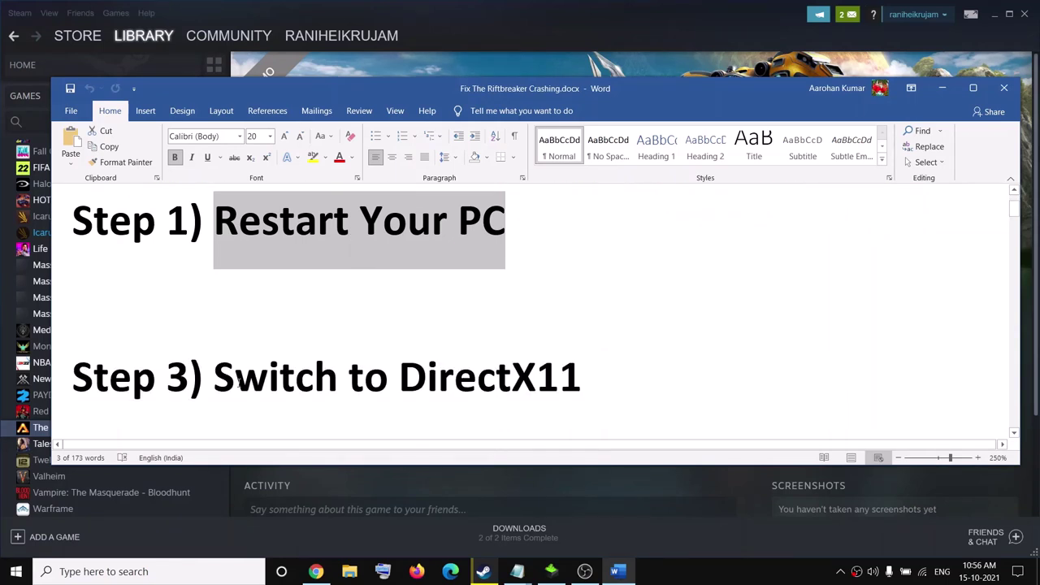
{"action": "left_click_drag", "start_coordinate": [229, 378], "coordinate": [574, 380]}
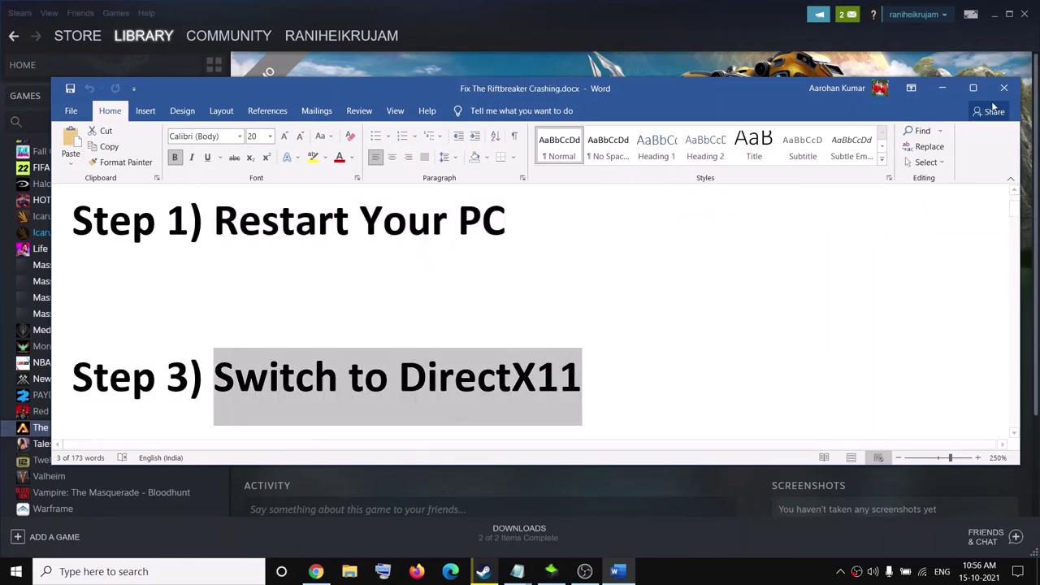
{"action": "left_click", "coordinate": [942, 88]}
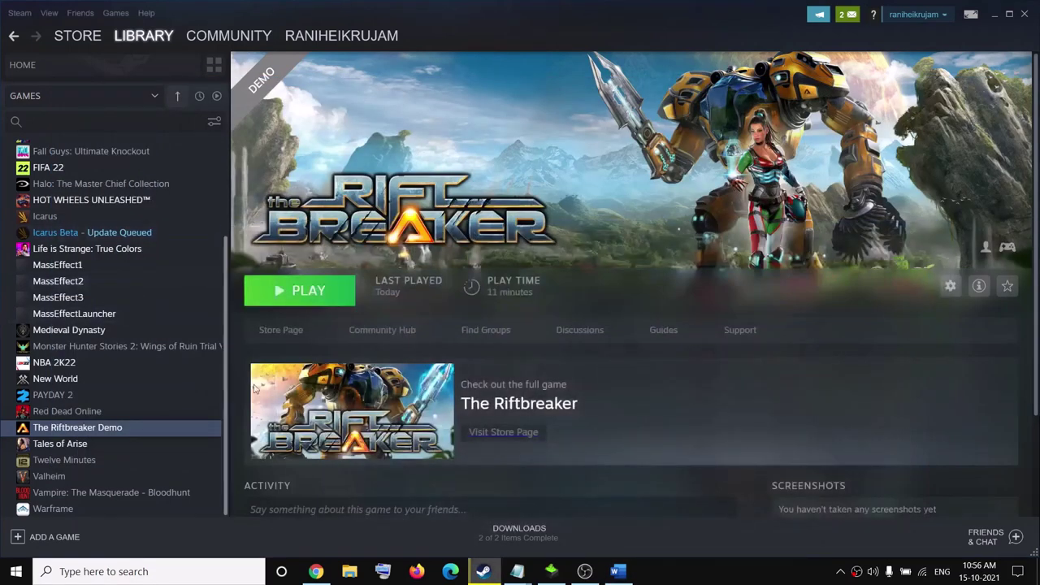
- Browse the local files of The Riftbreaker Demo from the Steam library and bring up its folder in File Explorer
{"action": "right_click", "coordinate": [108, 429]}
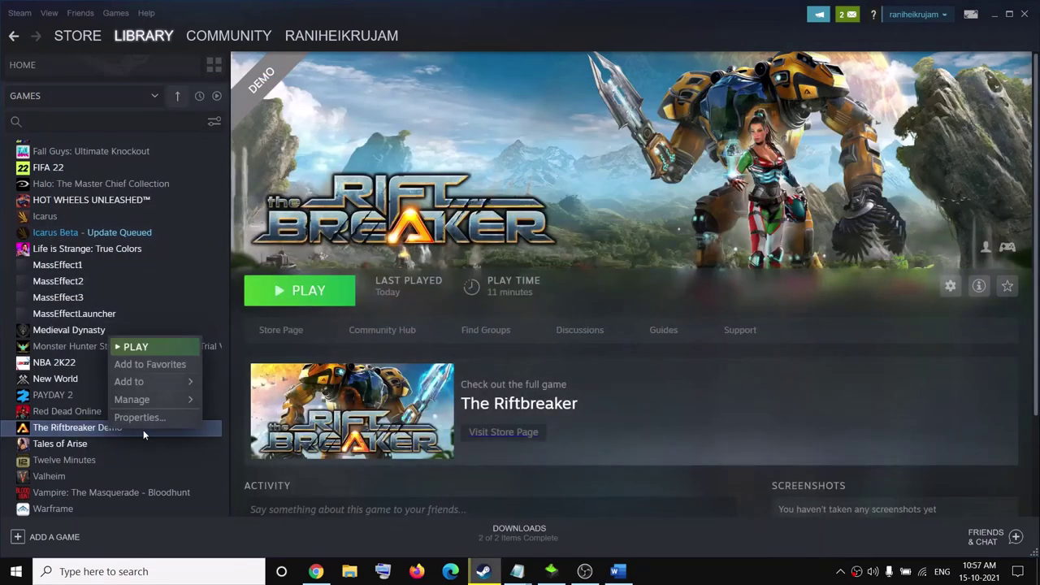
{"action": "mouse_move", "coordinate": [139, 404]}
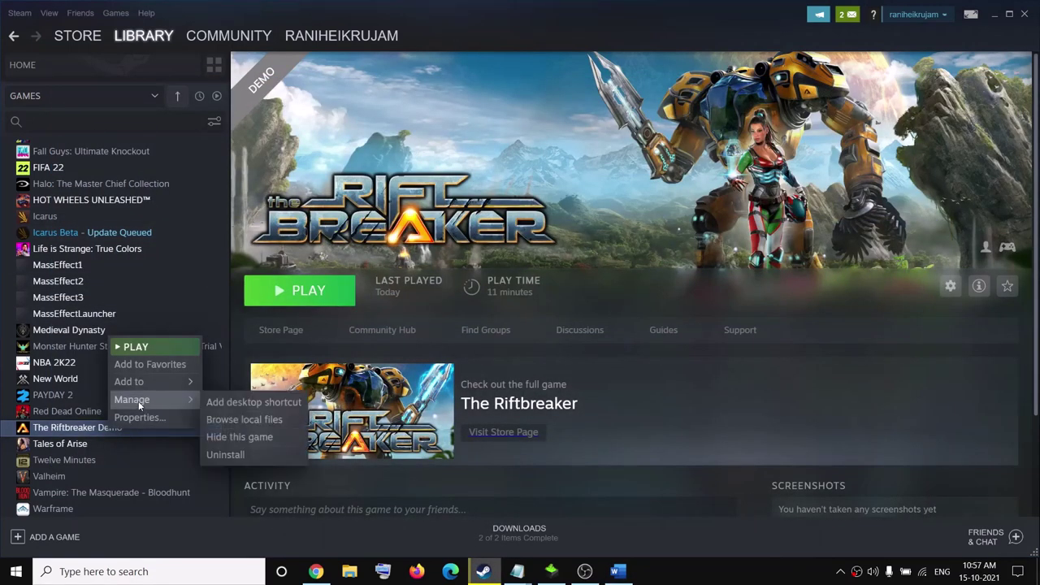
{"action": "left_click", "coordinate": [273, 419]}
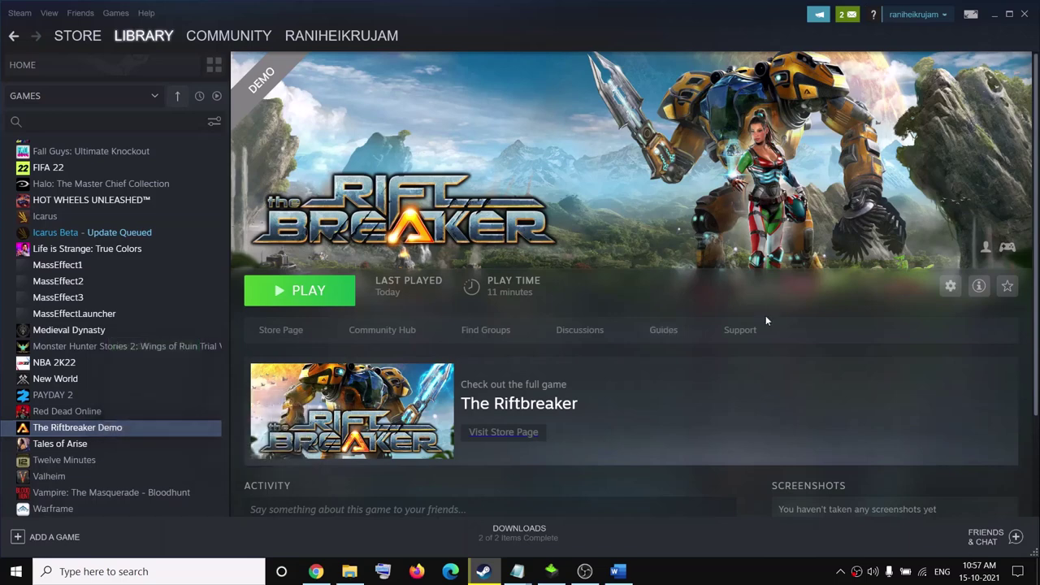
{"action": "left_click", "coordinate": [355, 571]}
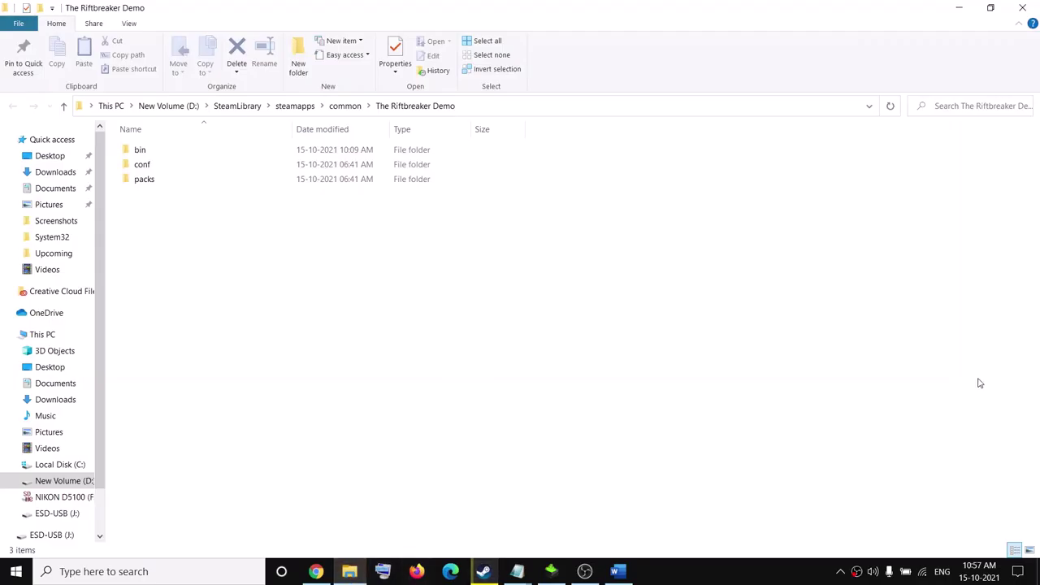
- Open the game's bin folder and run Launcher.exe
{"action": "left_click", "coordinate": [148, 152]}
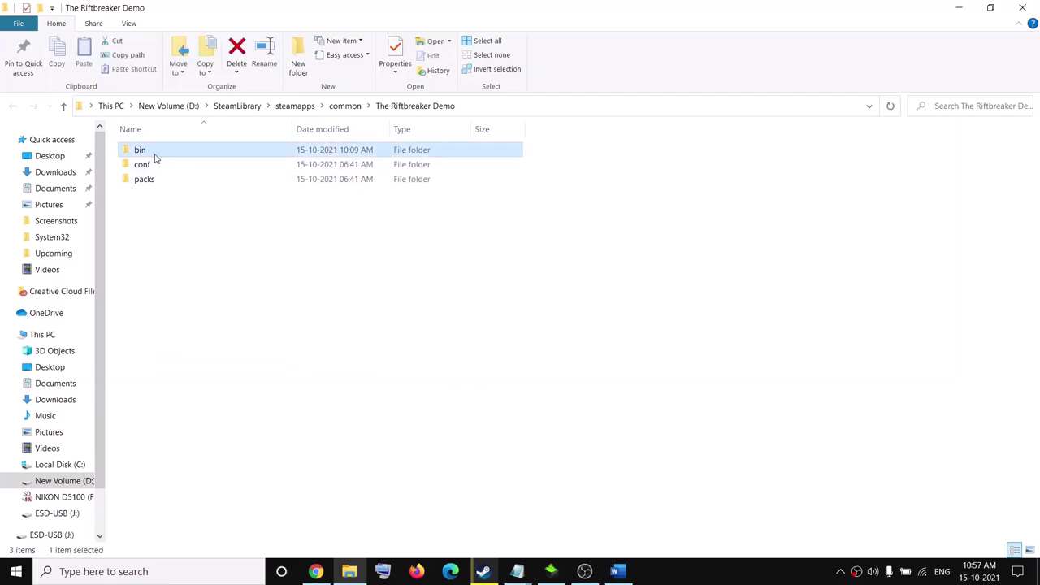
{"action": "double_click", "coordinate": [155, 158]}
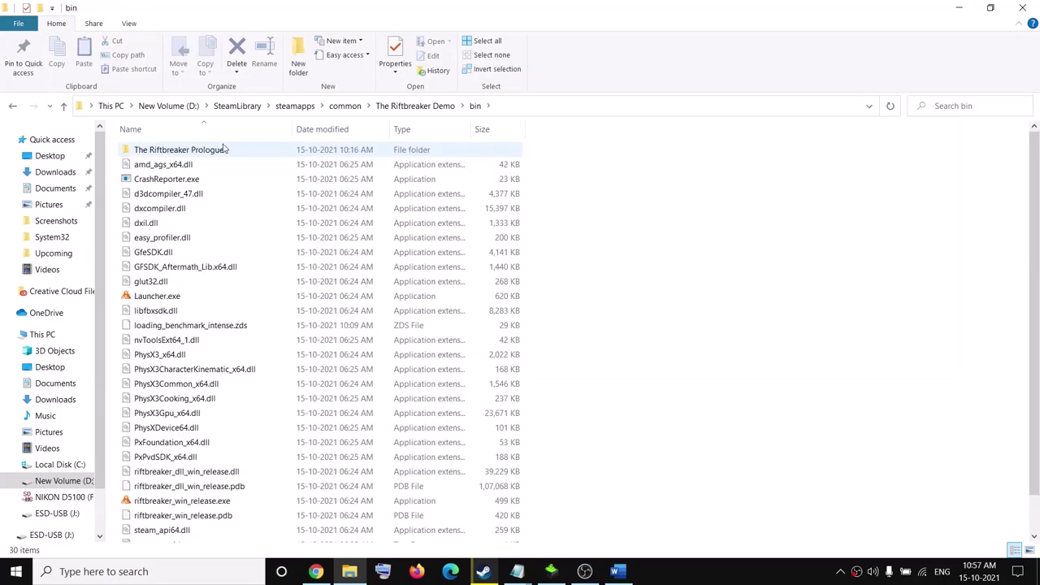
{"action": "left_click", "coordinate": [176, 300]}
{"action": "double_click", "coordinate": [164, 298]}
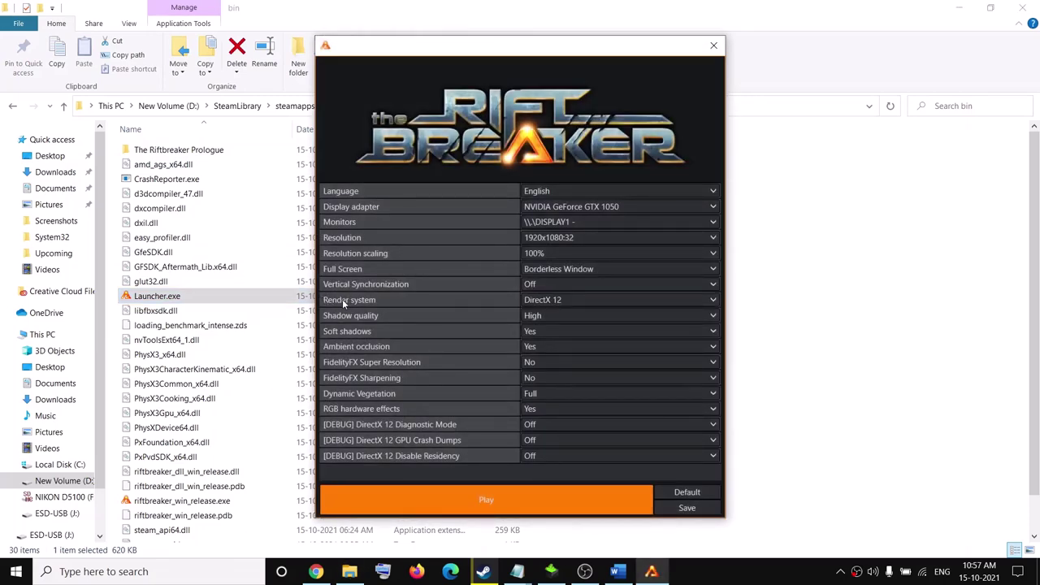
- Set the launcher's Render system to DirectX 11 and save the settings
{"action": "left_click", "coordinate": [606, 300]}
{"action": "left_click", "coordinate": [549, 318]}
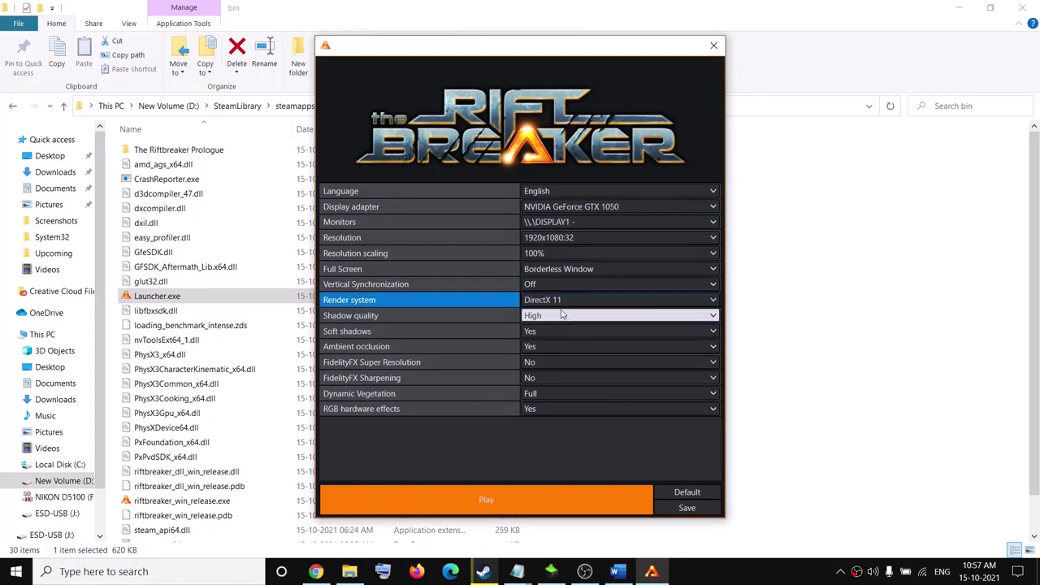
{"action": "left_click", "coordinate": [688, 511]}
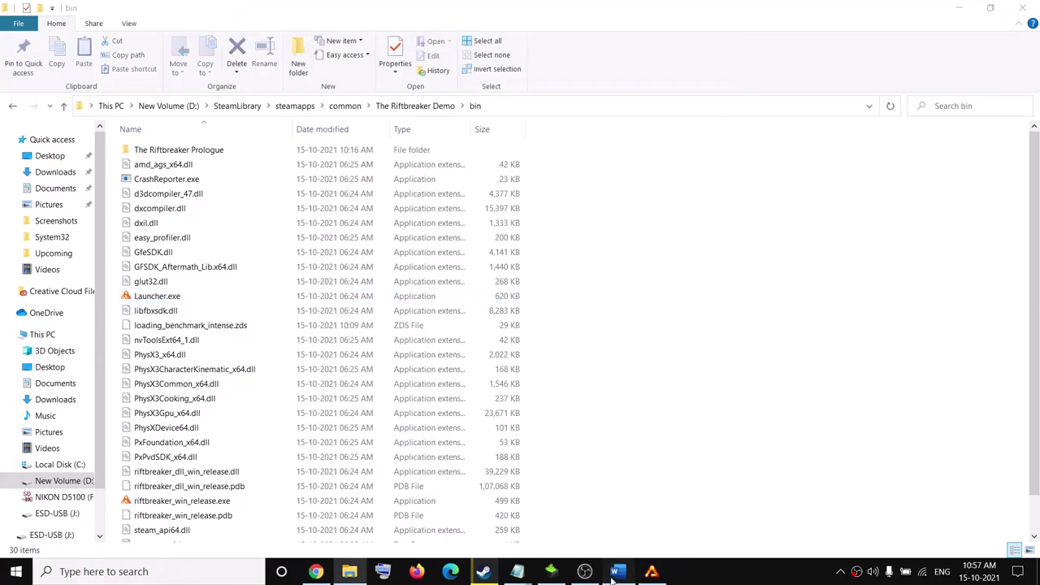
- Return to the Word guide and highlight the Step 4 instruction about disconnecting external USB devices, controllers, flight stick and pedals
{"action": "left_click", "coordinate": [617, 571]}
{"action": "scroll", "coordinate": [389, 306], "scroll_direction": "down", "scroll_amount": 3}
{"action": "scroll", "coordinate": [389, 306], "scroll_direction": "down", "scroll_amount": 2}
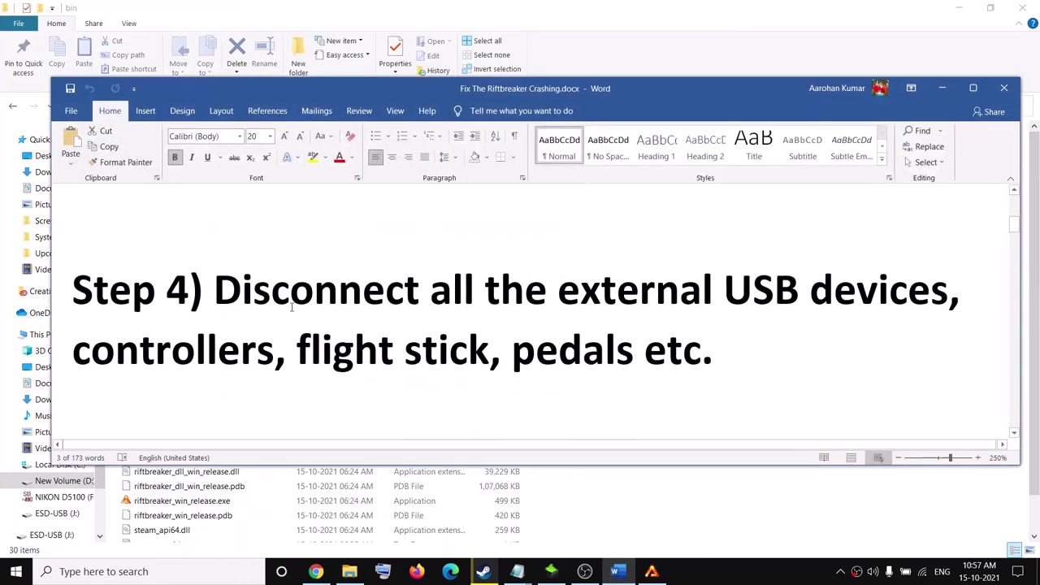
{"action": "left_click_drag", "start_coordinate": [214, 291], "coordinate": [896, 302]}
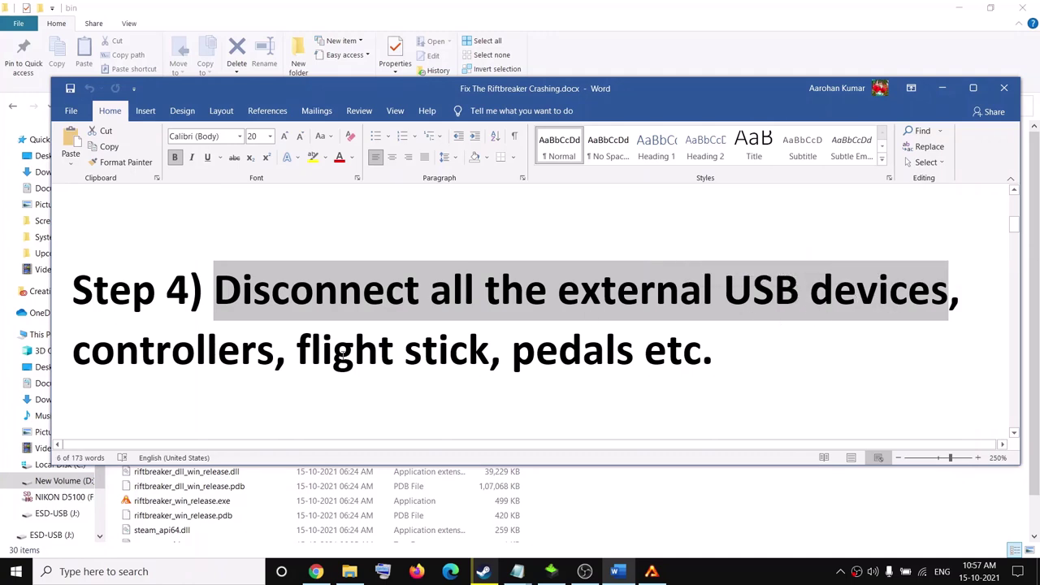
{"action": "left_click_drag", "start_coordinate": [545, 354], "coordinate": [277, 297]}
{"action": "left_click", "coordinate": [732, 351]}
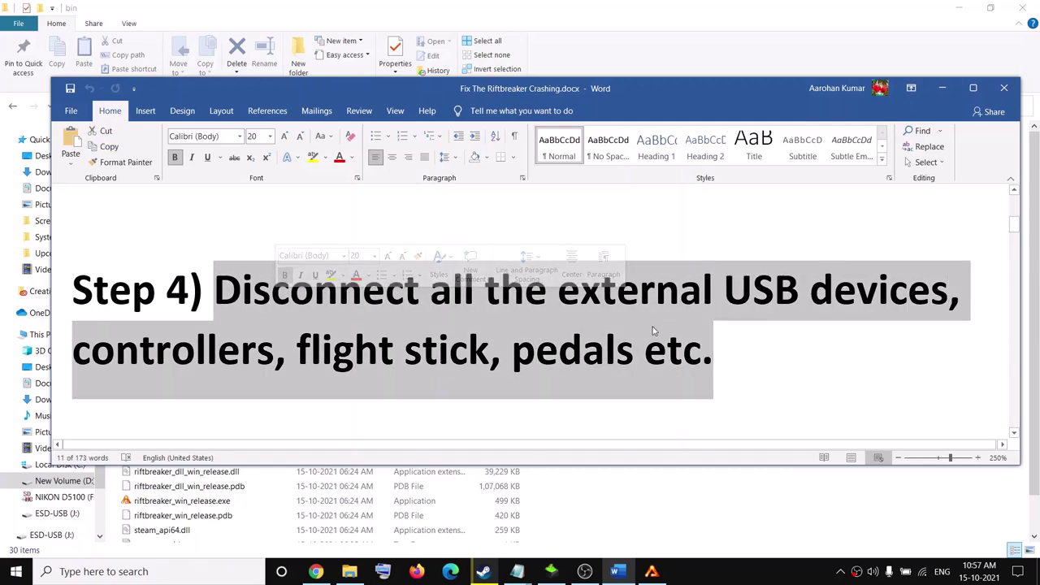
- Highlight the parts of Step 5 about allowing the game exe file in the antivirus program and Windows Security
{"action": "scroll", "coordinate": [409, 352], "scroll_direction": "down", "scroll_amount": 4}
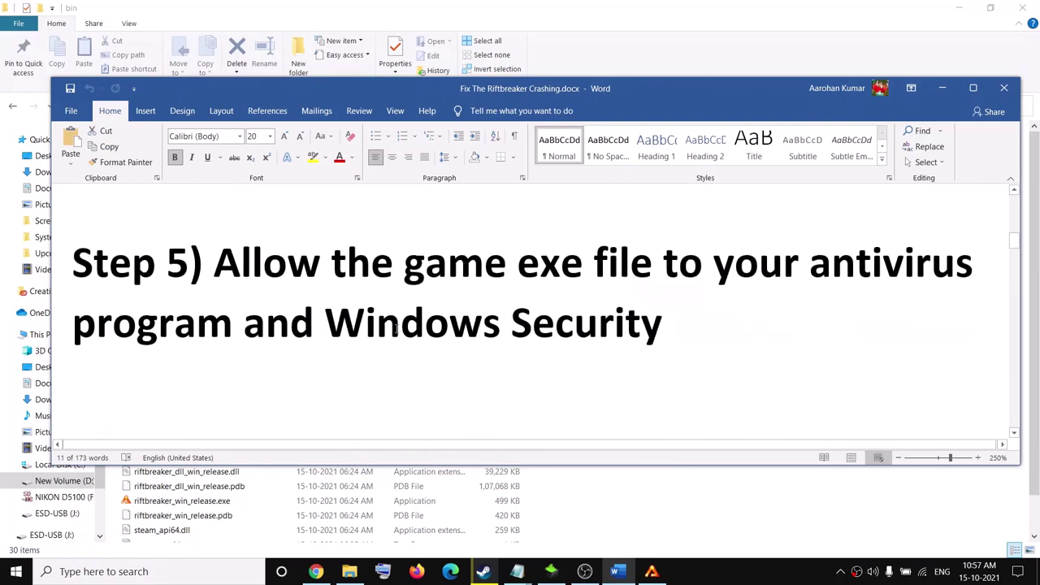
{"action": "left_click_drag", "start_coordinate": [465, 274], "coordinate": [983, 269]}
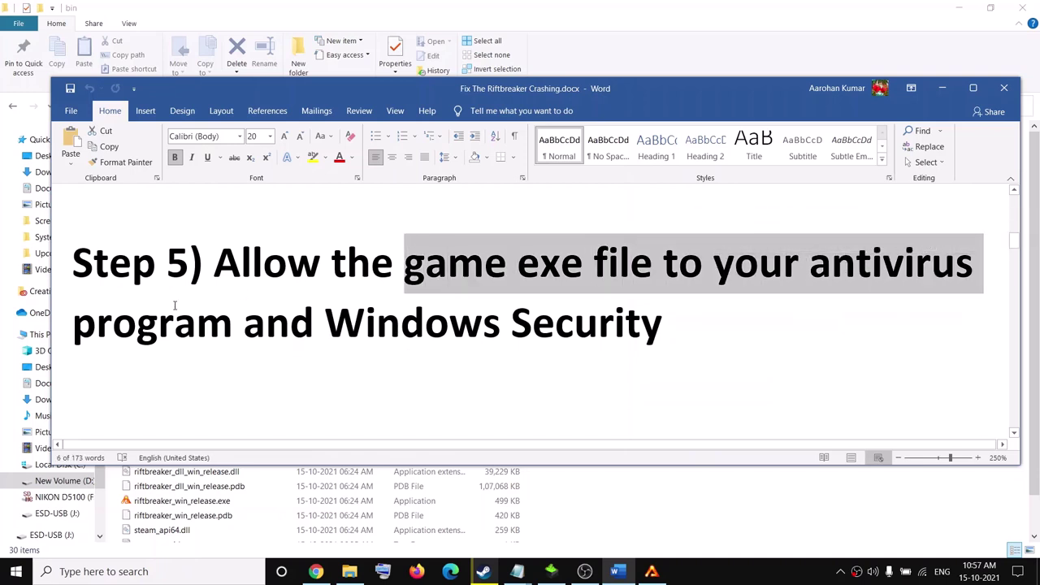
{"action": "left_click_drag", "start_coordinate": [221, 320], "coordinate": [736, 267]}
{"action": "left_click_drag", "start_coordinate": [406, 271], "coordinate": [594, 268]}
{"action": "left_click_drag", "start_coordinate": [233, 329], "coordinate": [97, 331]}
{"action": "left_click", "coordinate": [423, 372]}
{"action": "left_click_drag", "start_coordinate": [325, 321], "coordinate": [662, 325]}
- Open Windows Settings and go through Update & Security and Virus & threat protection to the Ransomware protection page
{"action": "left_click", "coordinate": [14, 573]}
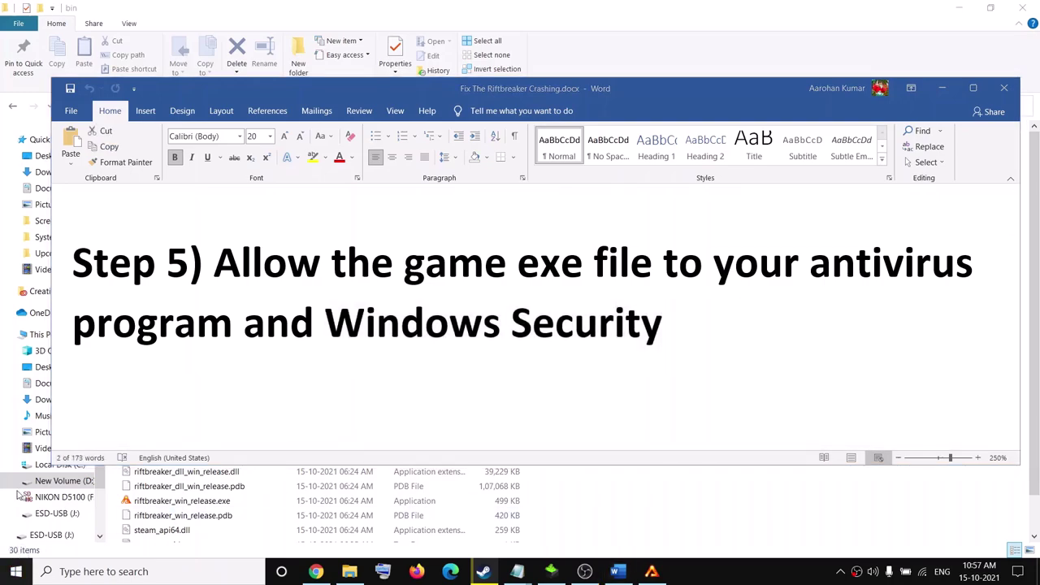
{"action": "left_click", "coordinate": [108, 516]}
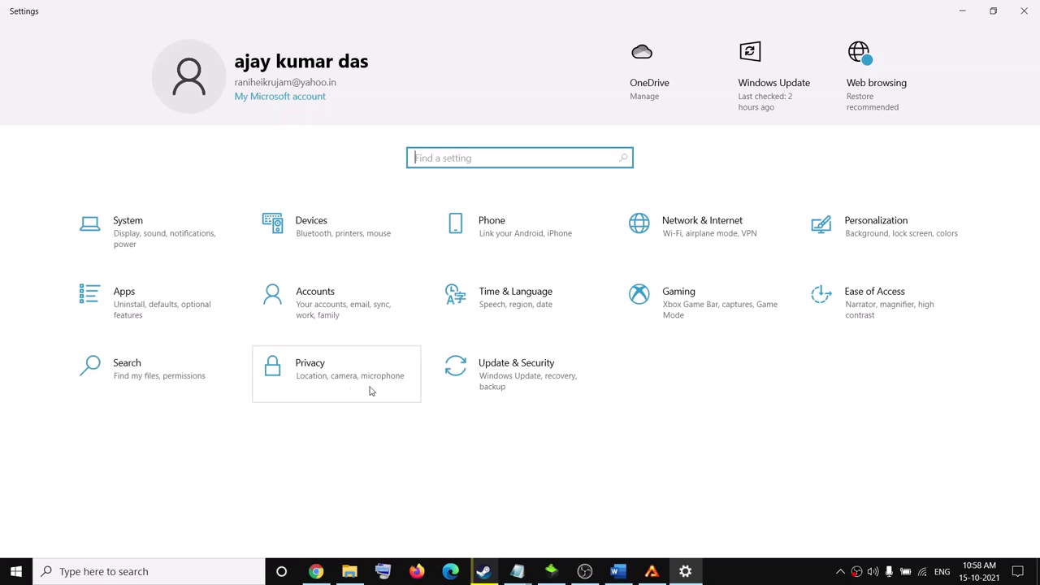
{"action": "left_click", "coordinate": [524, 378]}
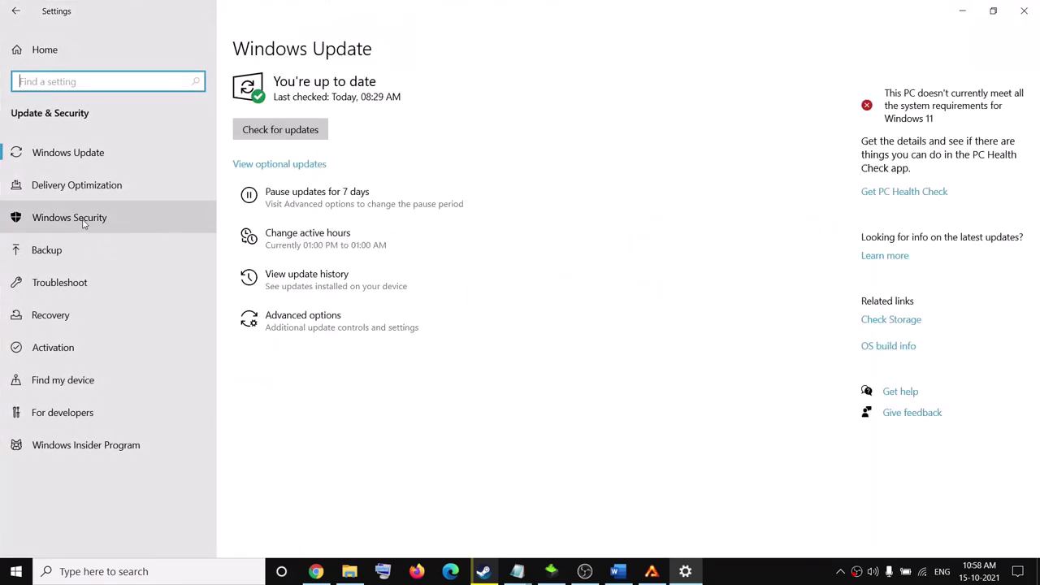
{"action": "left_click", "coordinate": [114, 224]}
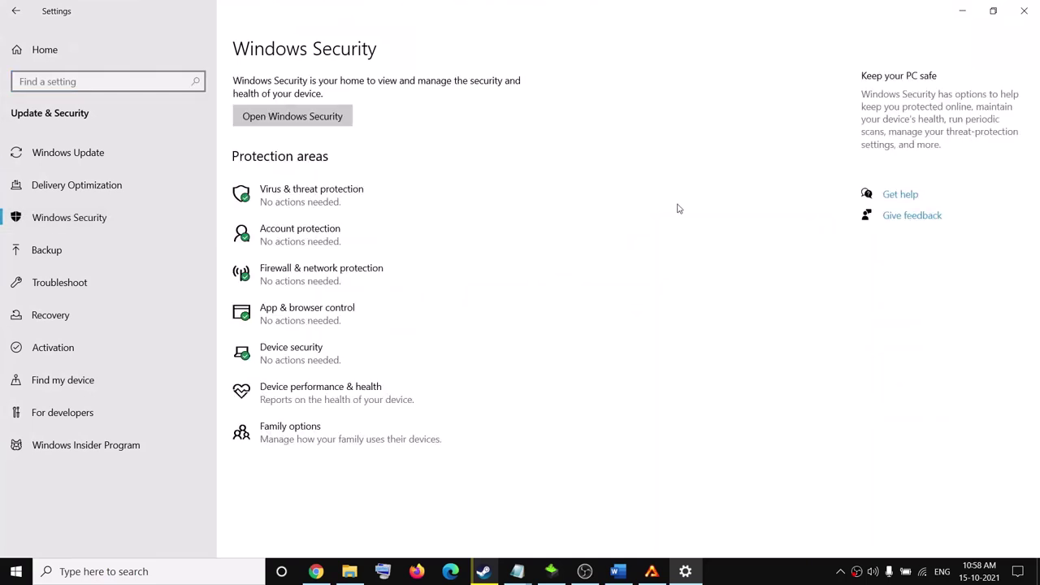
{"action": "left_click", "coordinate": [329, 206]}
{"action": "scroll", "coordinate": [447, 380], "scroll_direction": "down", "scroll_amount": 2}
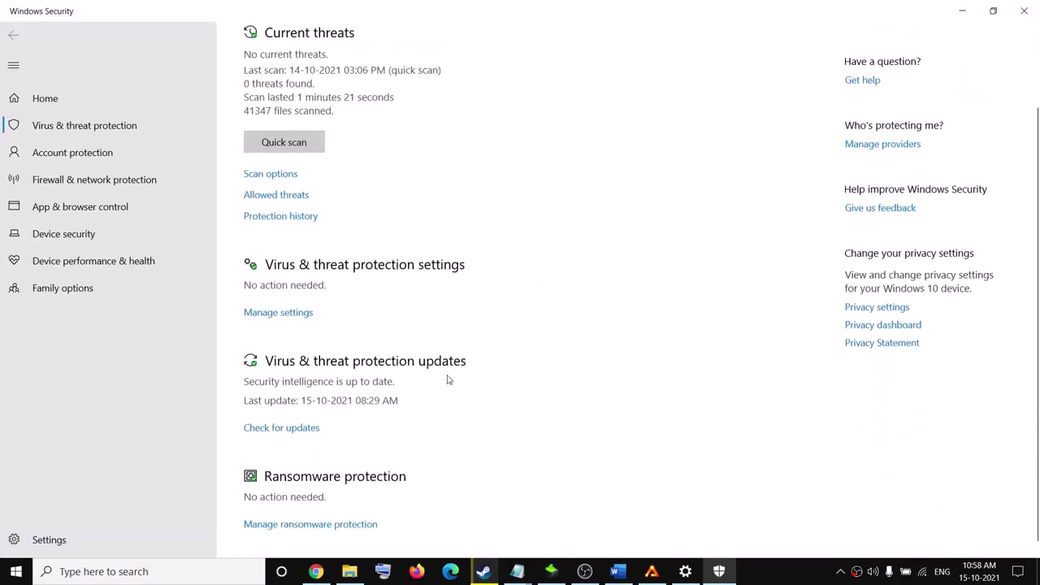
{"action": "left_click", "coordinate": [323, 518]}
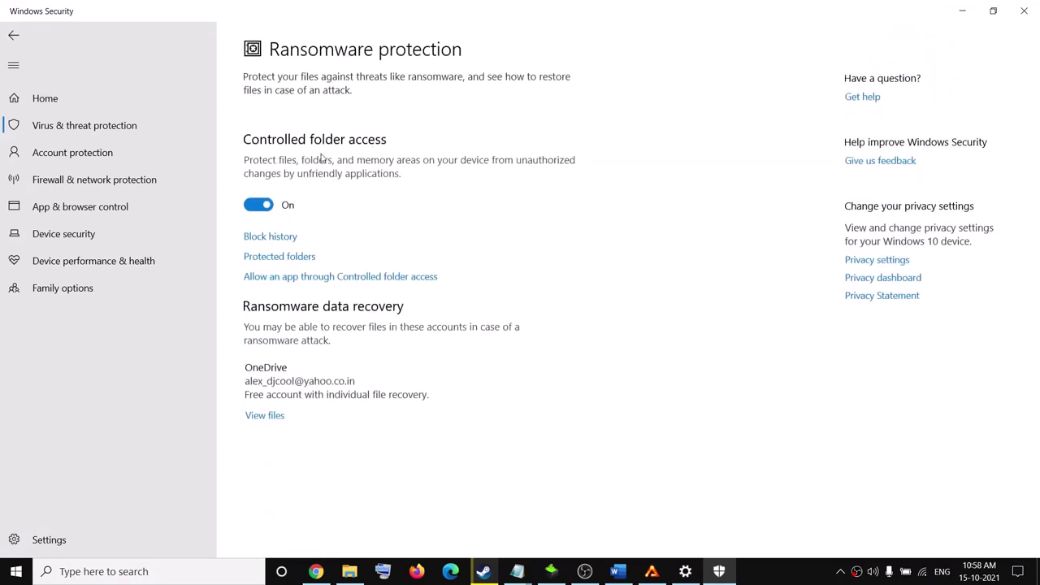
- Open the apps allowed through Controlled folder access and start adding one by browsing all apps
{"action": "left_click", "coordinate": [362, 278]}
{"action": "left_click", "coordinate": [465, 374]}
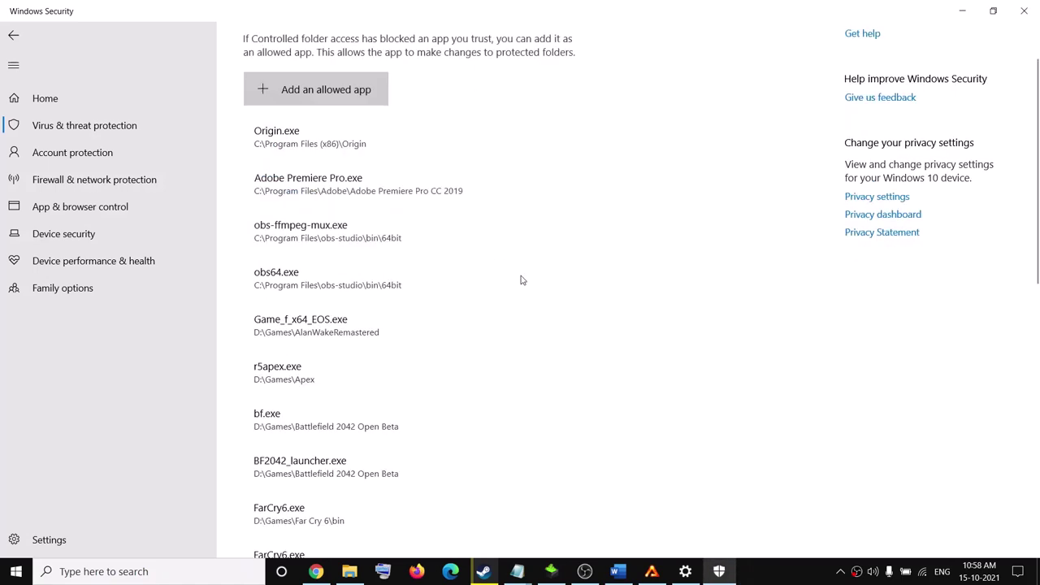
{"action": "left_click", "coordinate": [326, 93]}
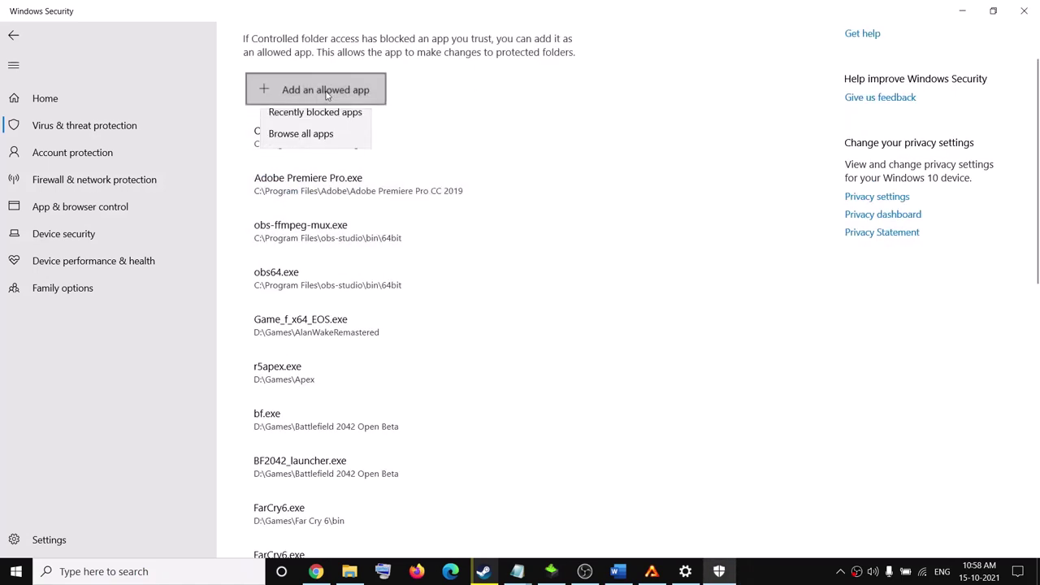
{"action": "left_click", "coordinate": [321, 145]}
{"action": "left_click_drag", "start_coordinate": [297, 27], "coordinate": [558, 109]}
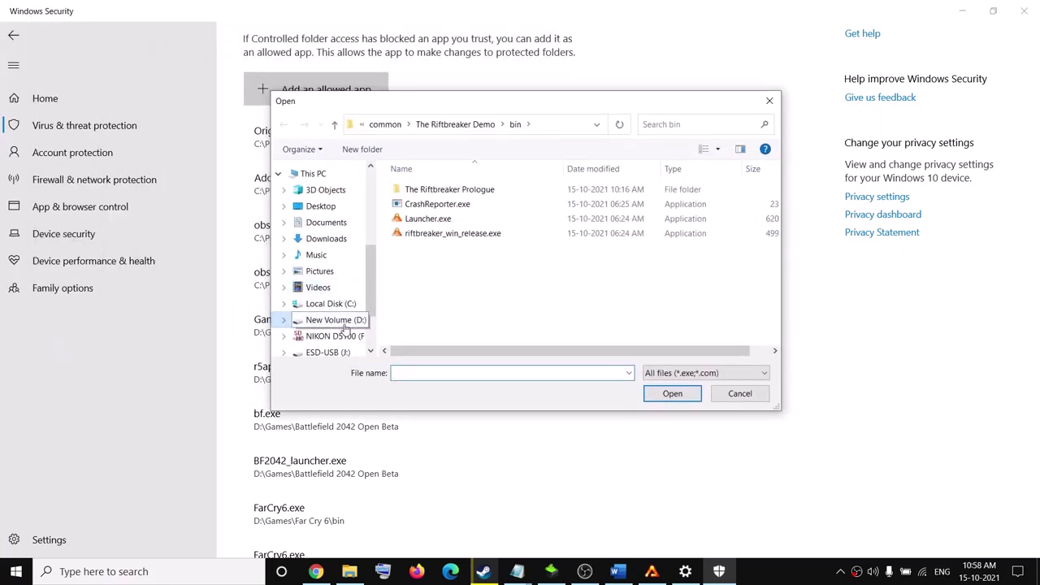
- Browse to the default Steam library folder at C:\Program Files (x86)\Steam\steamapps\common to look for the game
{"action": "left_click", "coordinate": [330, 304]}
{"action": "scroll", "coordinate": [529, 276], "scroll_direction": "down", "scroll_amount": 3}
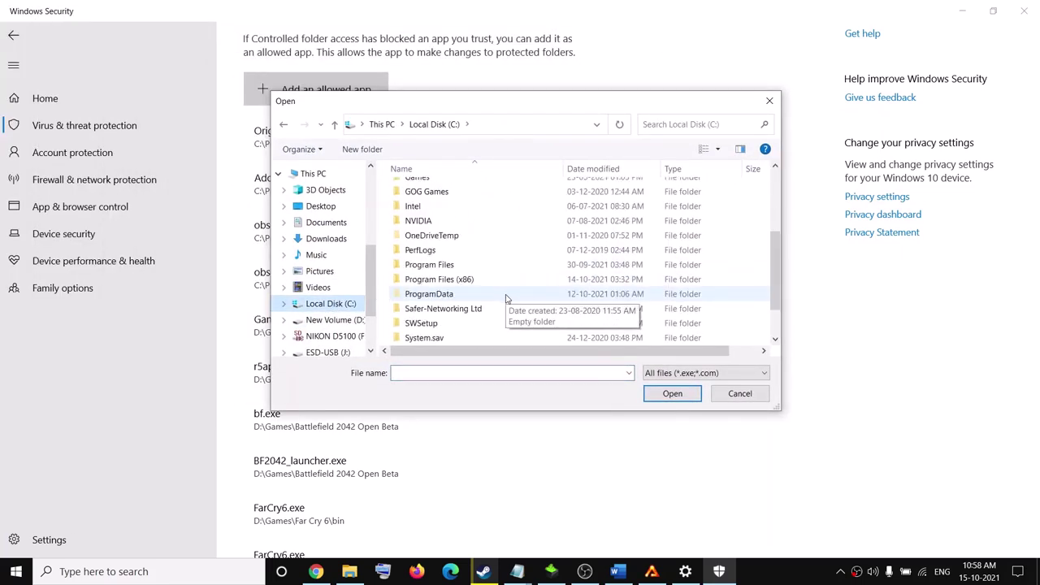
{"action": "scroll", "coordinate": [505, 299], "scroll_direction": "down", "scroll_amount": 1}
{"action": "left_click", "coordinate": [467, 236]}
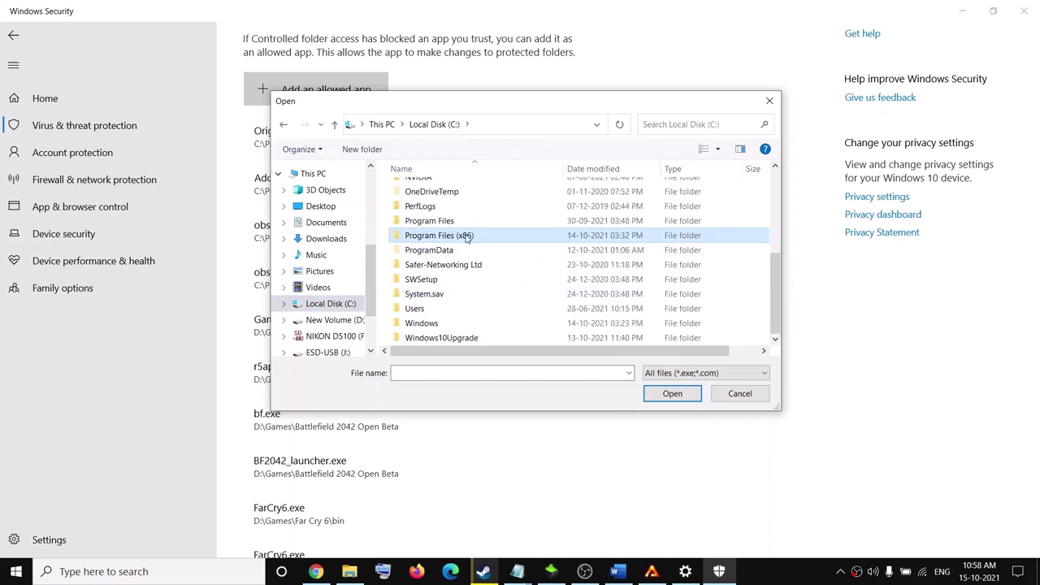
{"action": "double_click", "coordinate": [467, 236]}
{"action": "scroll", "coordinate": [455, 313], "scroll_direction": "down", "scroll_amount": 3}
{"action": "scroll", "coordinate": [454, 313], "scroll_direction": "down", "scroll_amount": 3}
{"action": "double_click", "coordinate": [457, 309]}
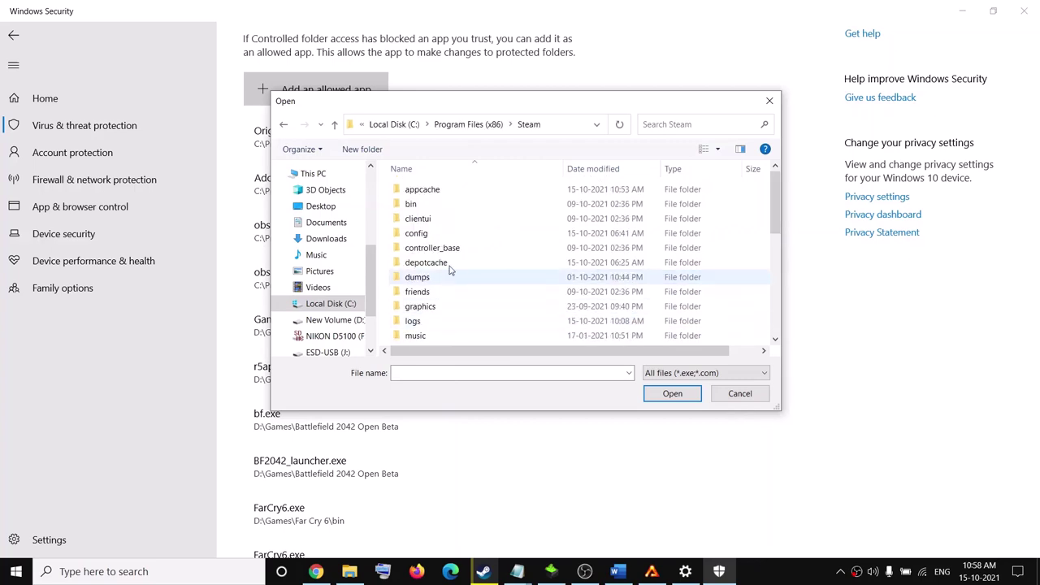
{"action": "scroll", "coordinate": [455, 290], "scroll_direction": "down", "scroll_amount": 3}
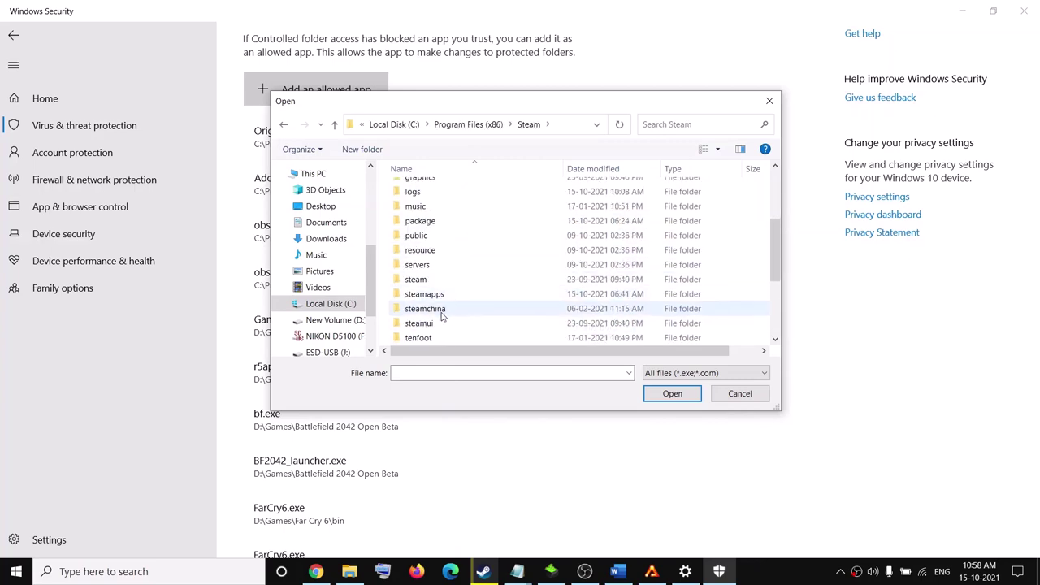
{"action": "left_click", "coordinate": [432, 298]}
{"action": "double_click", "coordinate": [433, 297]}
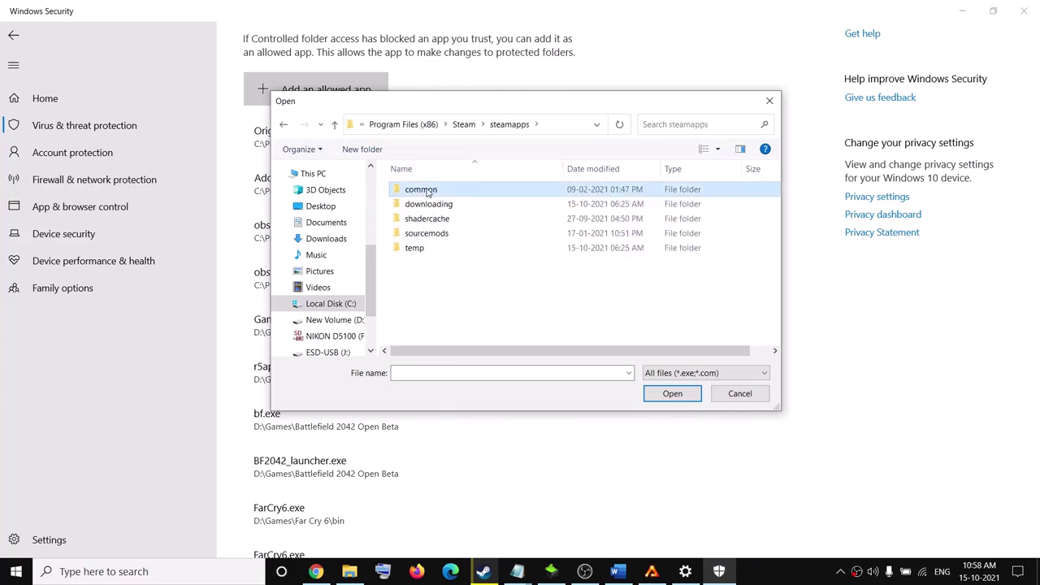
{"action": "double_click", "coordinate": [430, 189]}
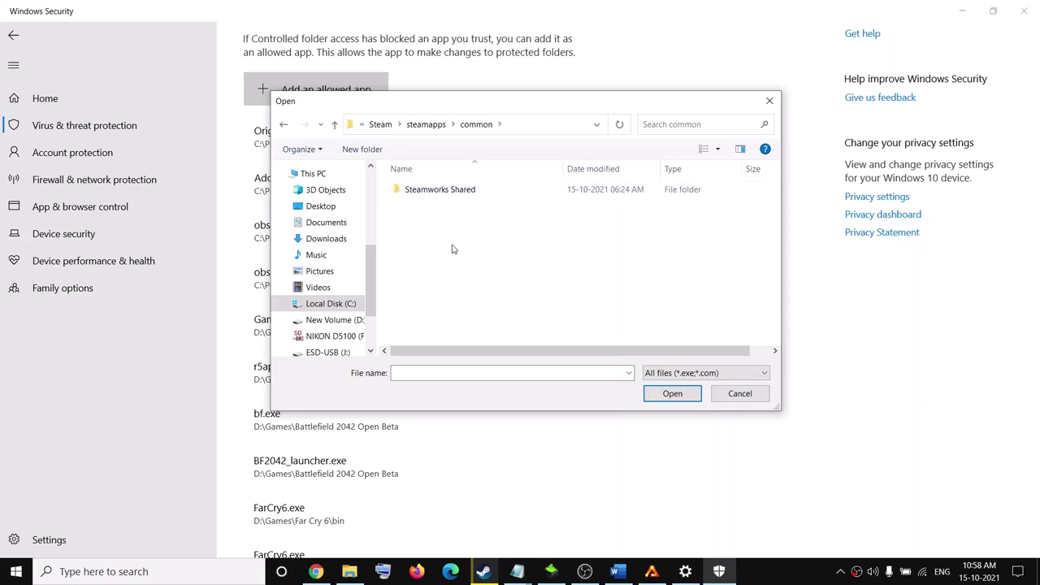
- Add Launcher.exe from D:\SteamLibrary\steamapps\common\The Riftbreaker Demo\bin as an allowed app
{"action": "left_click", "coordinate": [334, 319]}
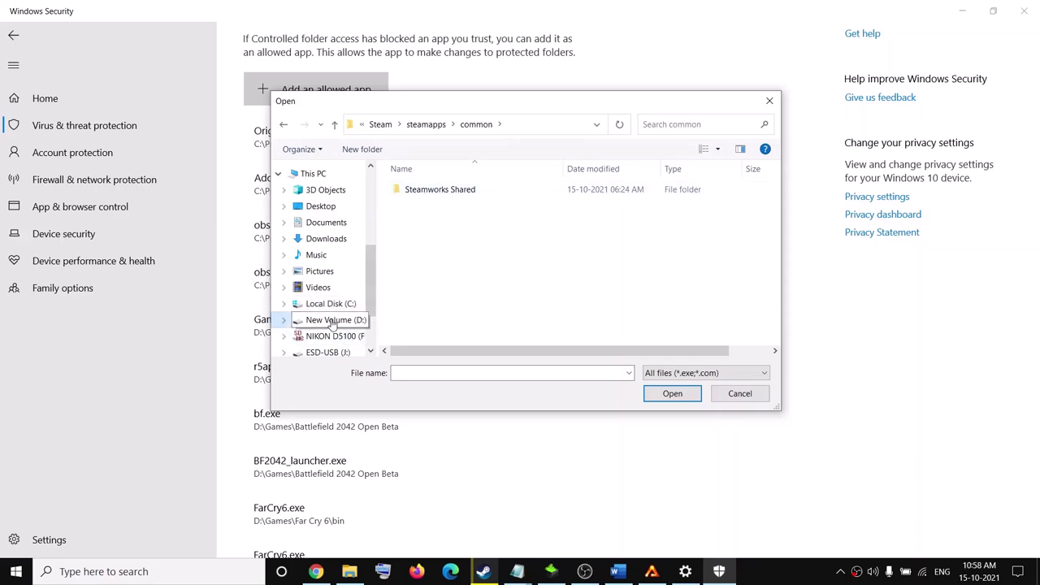
{"action": "scroll", "coordinate": [464, 268], "scroll_direction": "down", "scroll_amount": 3}
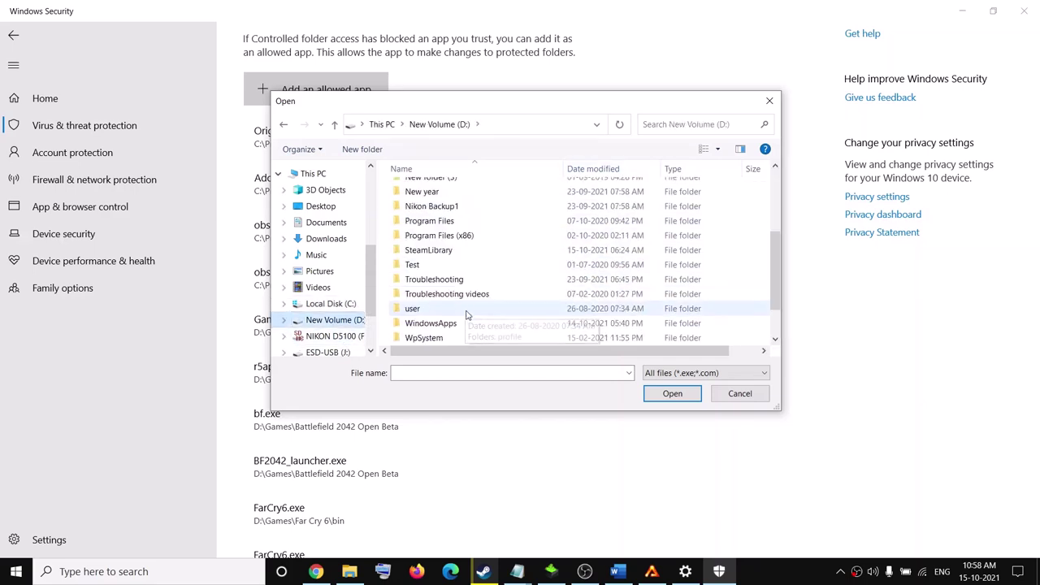
{"action": "double_click", "coordinate": [423, 247]}
{"action": "double_click", "coordinate": [447, 195]}
{"action": "double_click", "coordinate": [446, 190]}
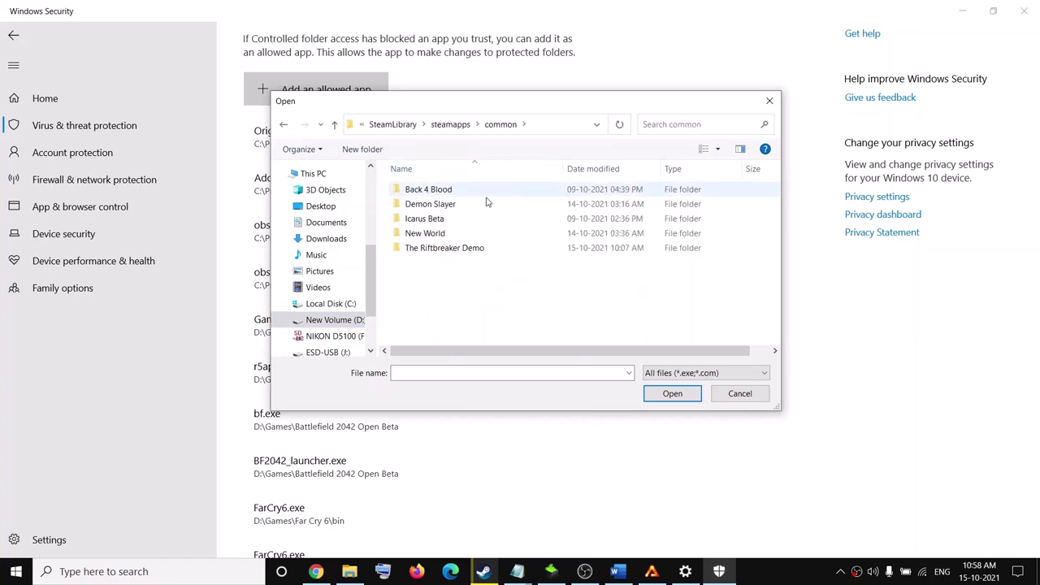
{"action": "double_click", "coordinate": [434, 252]}
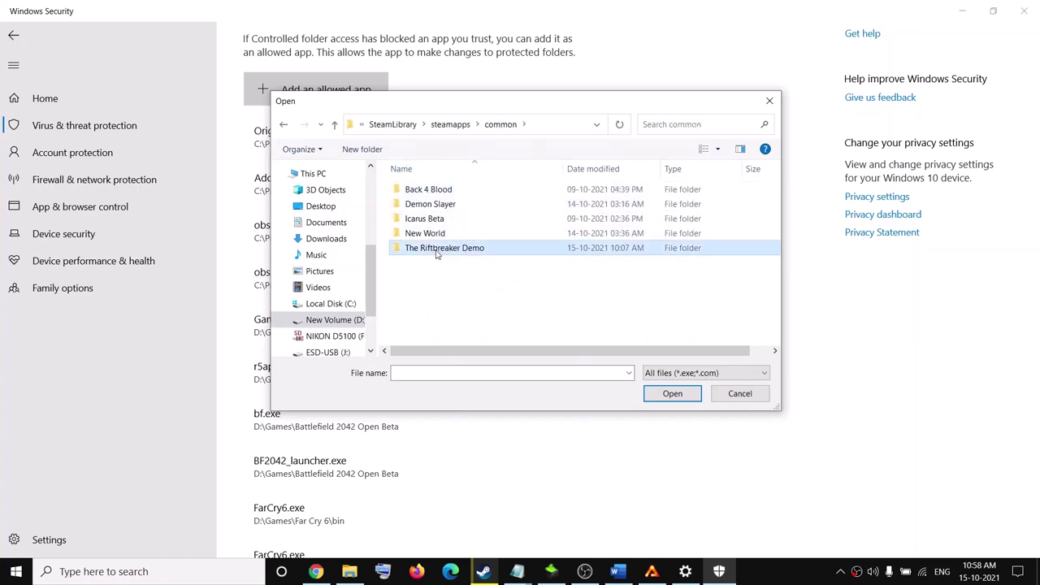
{"action": "left_click", "coordinate": [418, 191]}
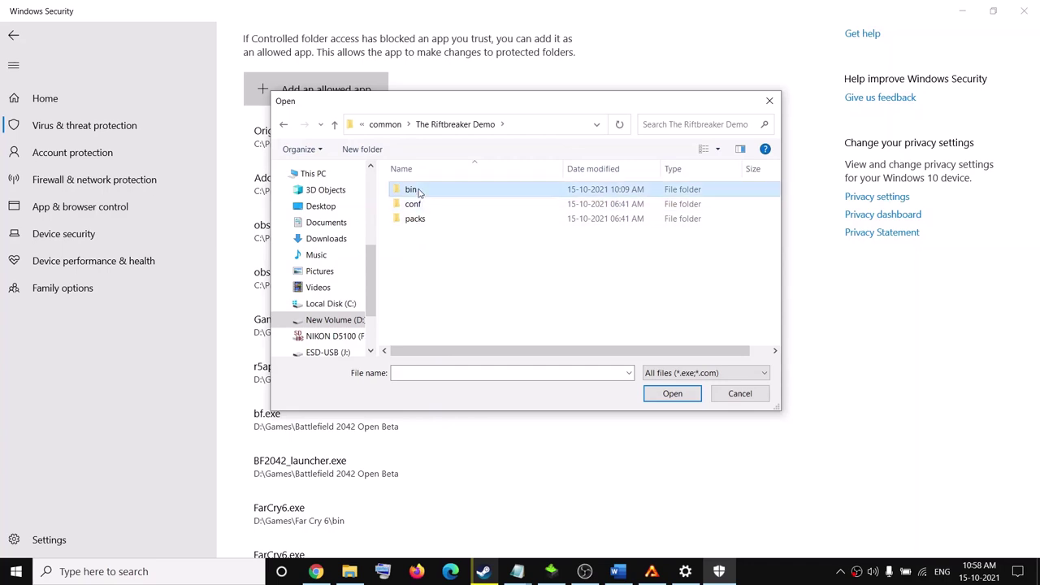
{"action": "double_click", "coordinate": [430, 191]}
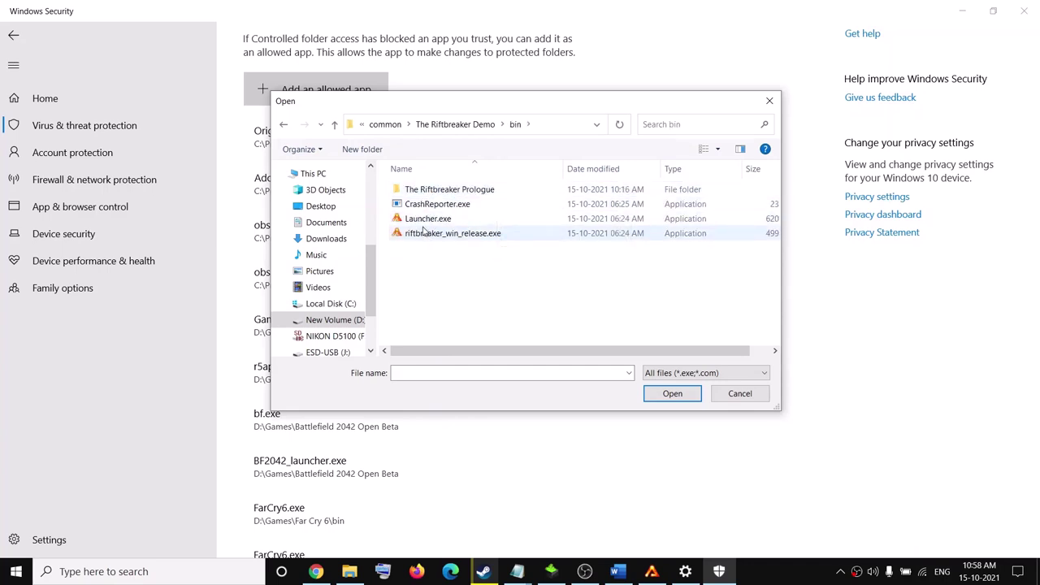
{"action": "left_click", "coordinate": [425, 220]}
{"action": "left_click", "coordinate": [672, 393]}
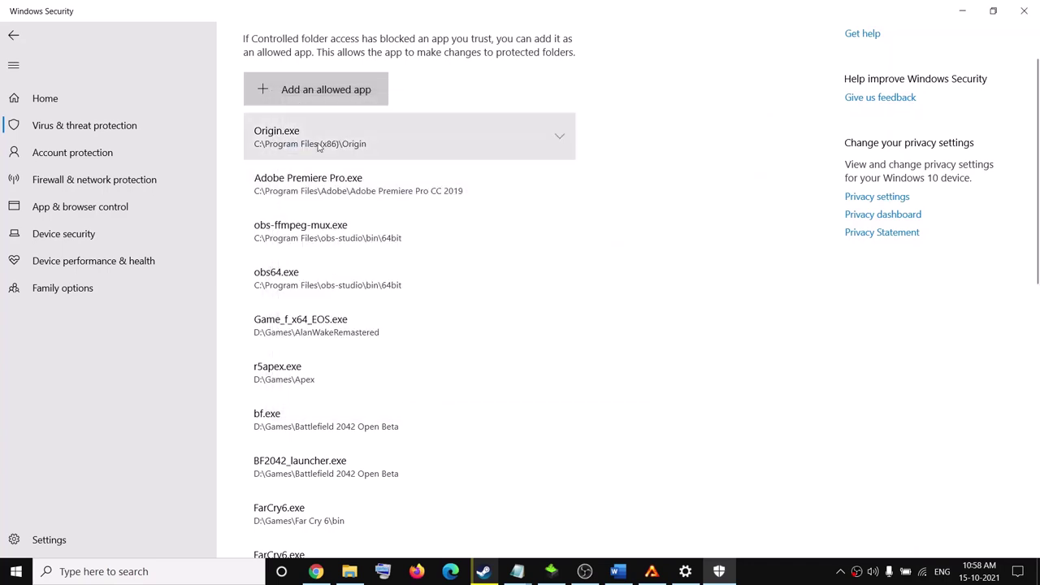
- Add riftbreaker_win_release.exe from the same bin folder as another allowed app and close Windows Security
{"action": "left_click", "coordinate": [329, 90]}
{"action": "left_click", "coordinate": [309, 144]}
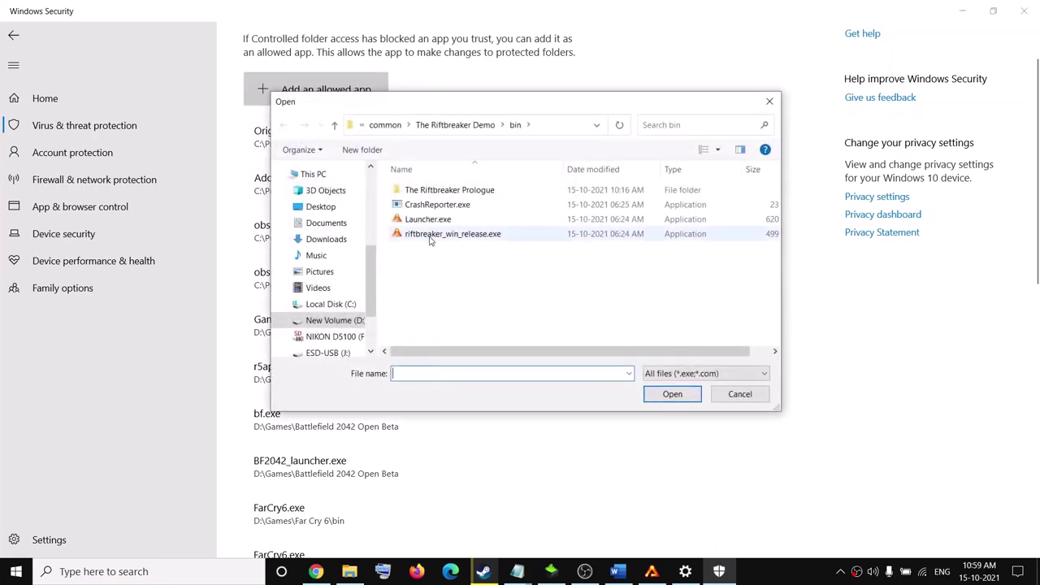
{"action": "left_click", "coordinate": [431, 236]}
{"action": "left_click", "coordinate": [672, 395]}
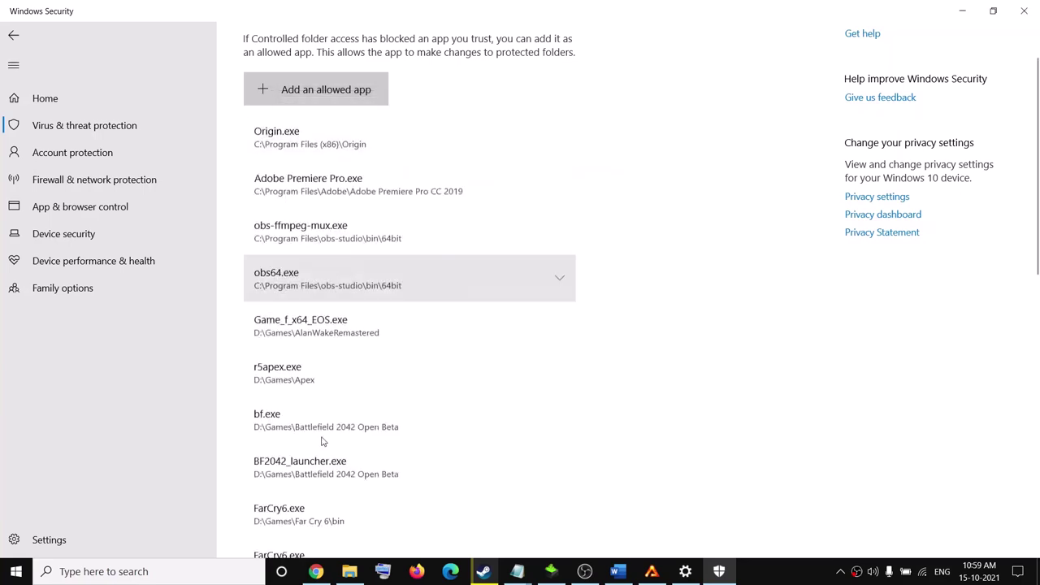
{"action": "left_click", "coordinate": [1024, 11]}
- Switch to the Word guide and highlight the Step 6 words about turning off the Steam in-game overlay
{"action": "left_click", "coordinate": [618, 572]}
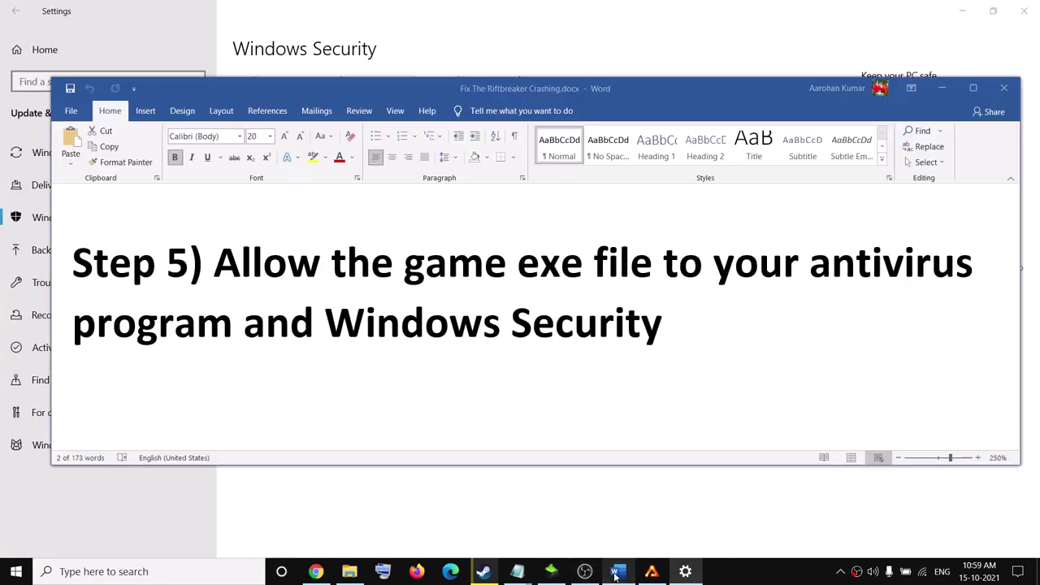
{"action": "left_click_drag", "start_coordinate": [663, 333], "coordinate": [405, 325]}
{"action": "scroll", "coordinate": [343, 329], "scroll_direction": "down", "scroll_amount": 3}
{"action": "scroll", "coordinate": [343, 329], "scroll_direction": "down", "scroll_amount": 2}
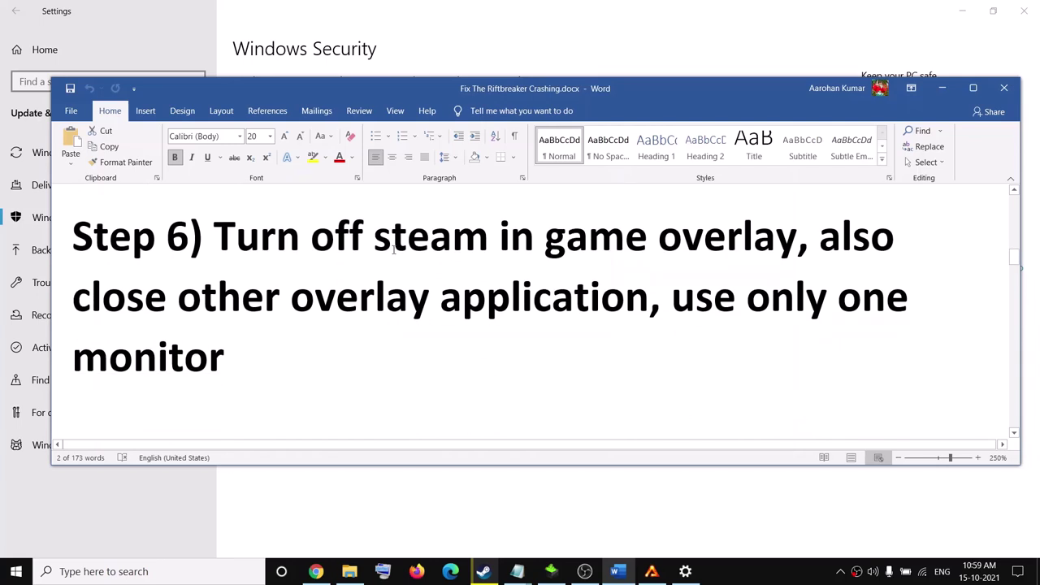
{"action": "left_click_drag", "start_coordinate": [327, 229], "coordinate": [655, 237]}
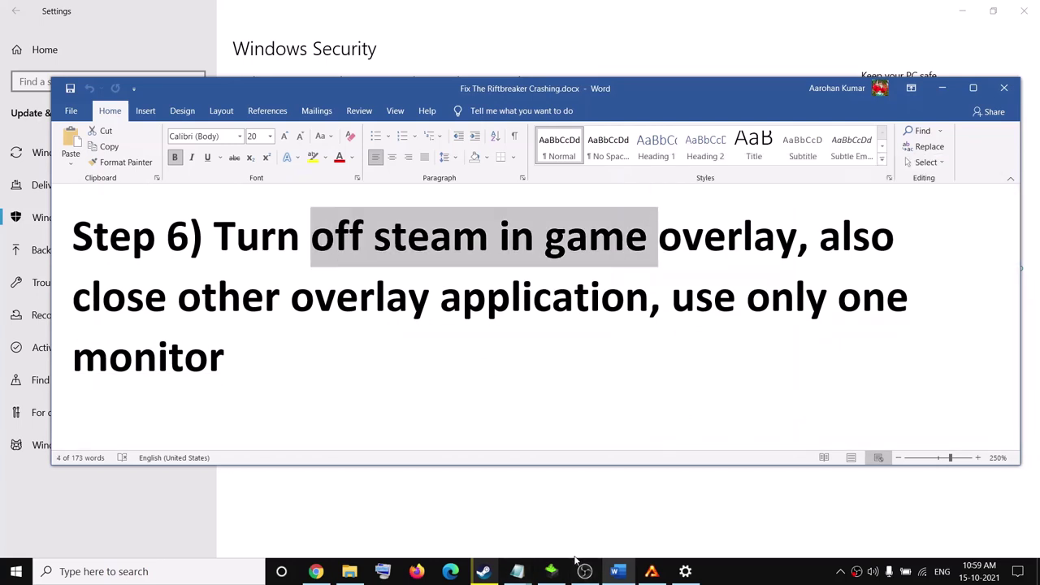
- Switch to Steam and check the Steam Overlay setting in the general properties of The Riftbreaker Demo
{"action": "left_click", "coordinate": [516, 572]}
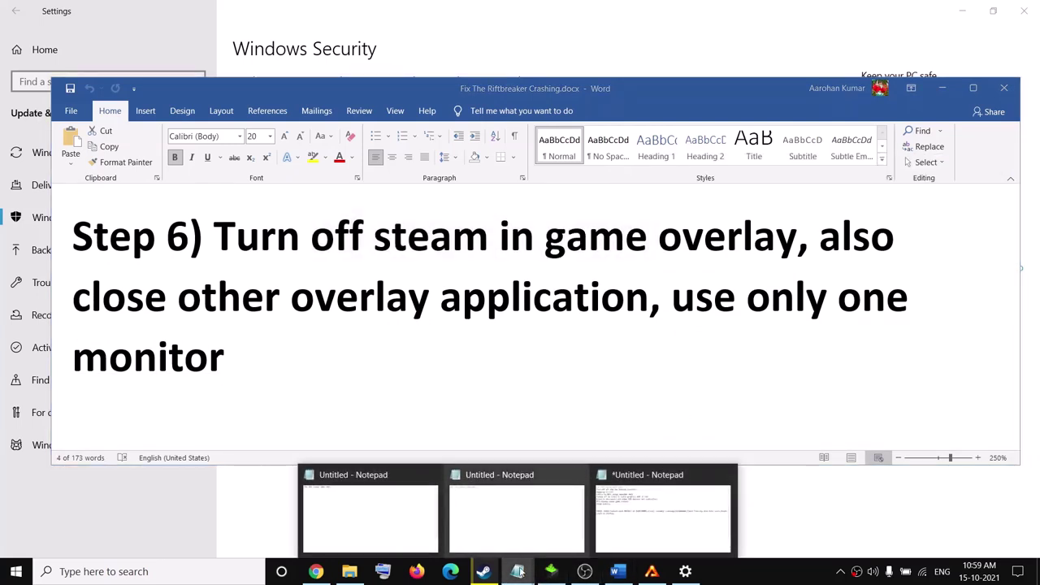
{"action": "left_click", "coordinate": [484, 572]}
{"action": "right_click", "coordinate": [101, 431]}
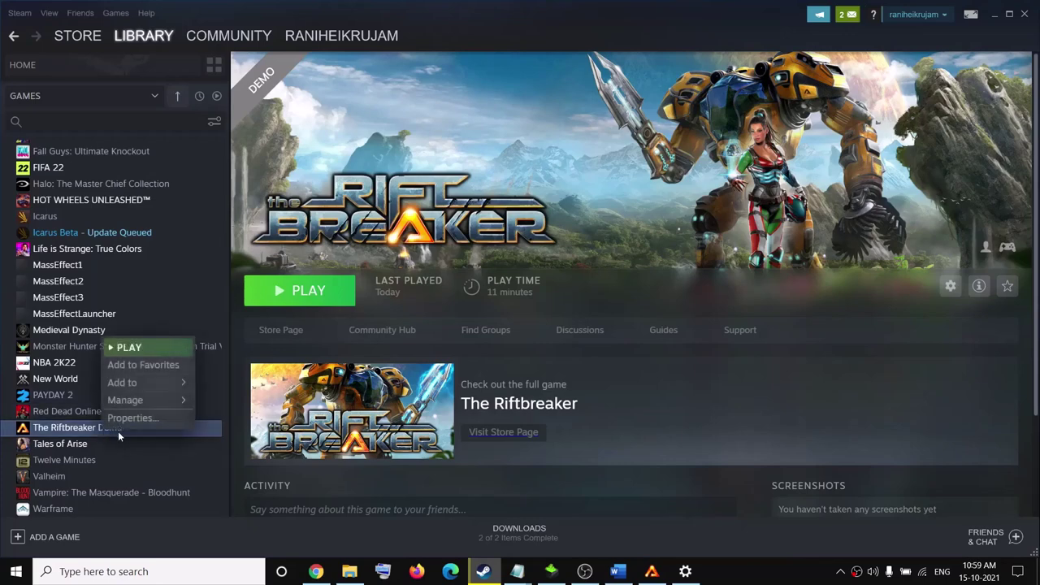
{"action": "key", "text": "Return"}
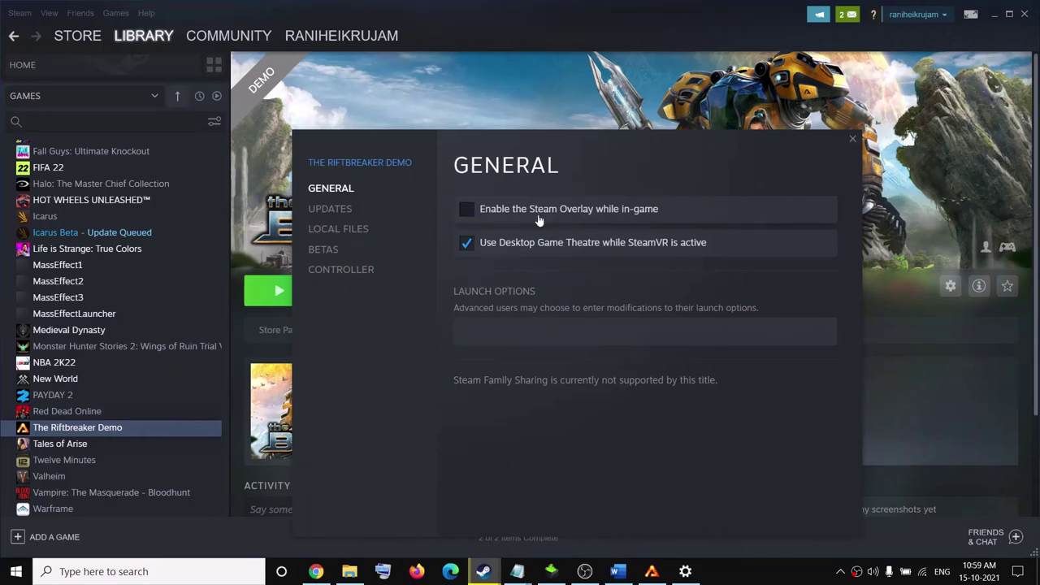
{"action": "left_click", "coordinate": [851, 141]}
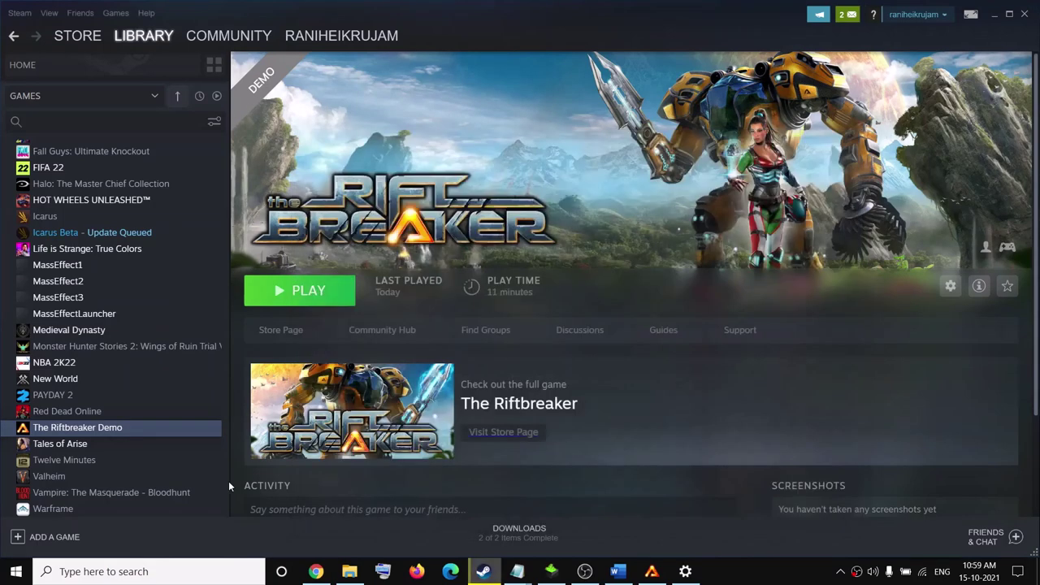
- Return to the Word guide and highlight the Step 6 words "close other overlay application"
{"action": "left_click", "coordinate": [615, 571]}
{"action": "left_click_drag", "start_coordinate": [115, 304], "coordinate": [552, 299]}
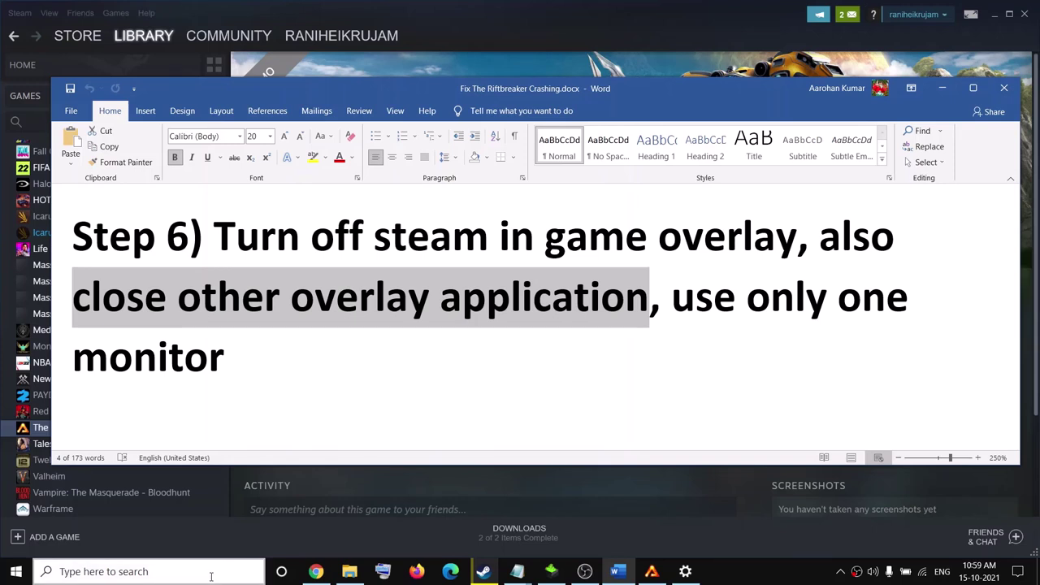
{"action": "type", "text": "disco"}
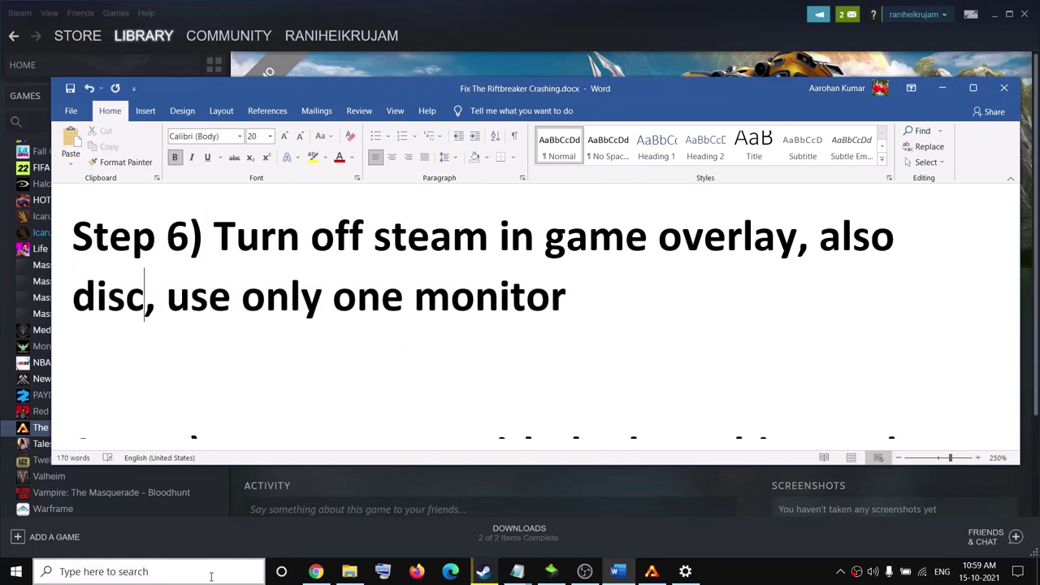
{"action": "key", "text": "BackSpace"}
{"action": "key", "text": "BackSpace"}
{"action": "key", "text": "BackSpace"}
{"action": "key", "text": "BackSpace"}
{"action": "key", "text": "BackSpace"}
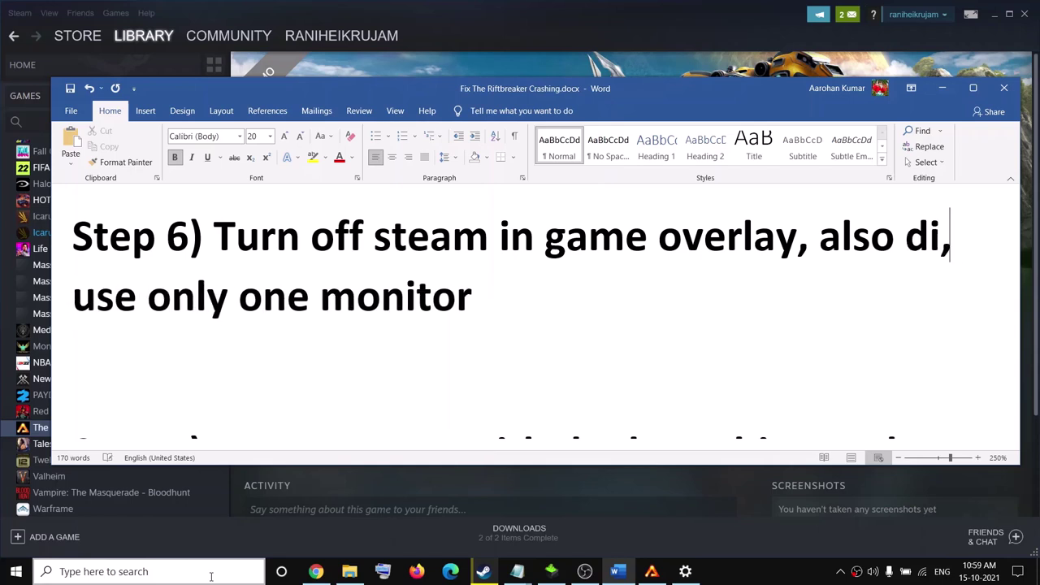
- Search Windows for the overlay applications Discord and GeForce Experience, and close the search without opening either
{"action": "left_click", "coordinate": [70, 573]}
{"action": "type", "text": "discord"}
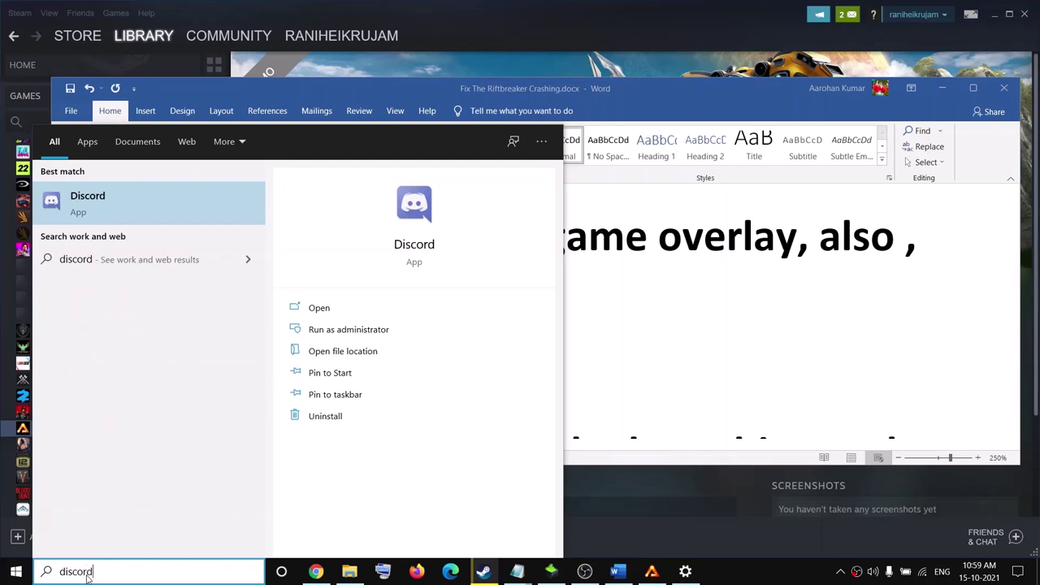
{"action": "left_click", "coordinate": [133, 577]}
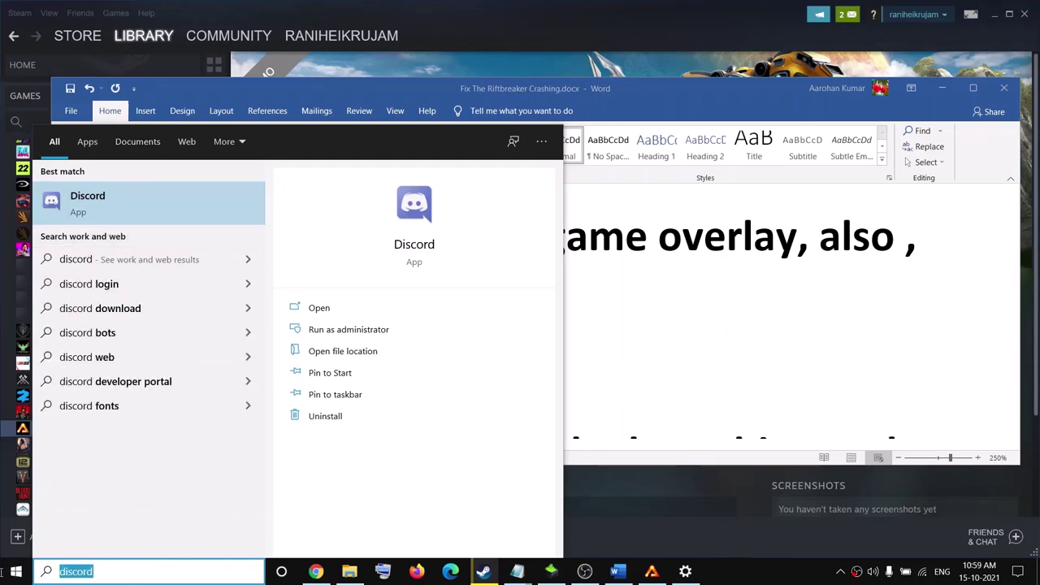
{"action": "type", "text": "gef"}
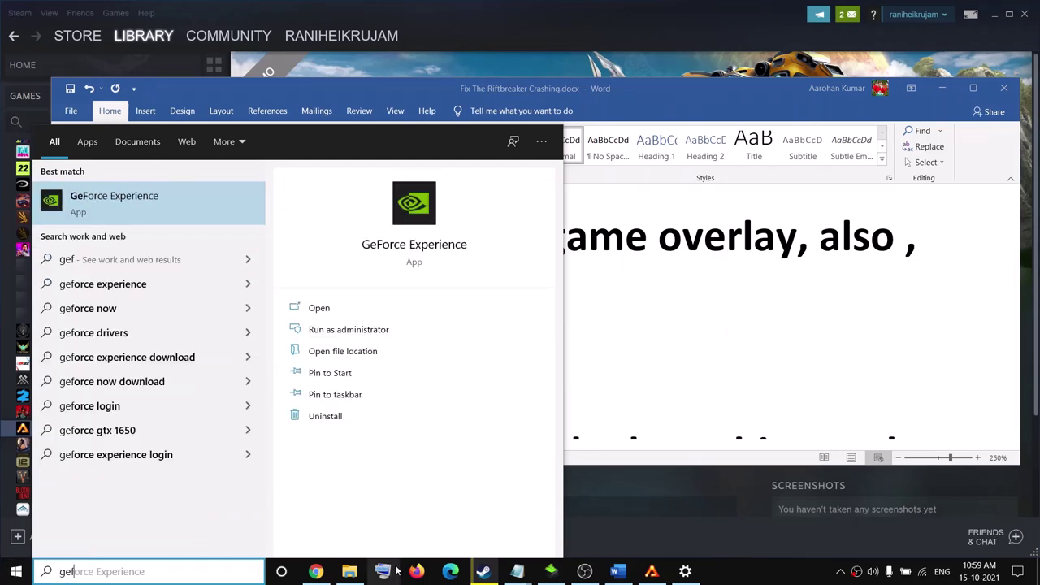
{"action": "left_click", "coordinate": [715, 283]}
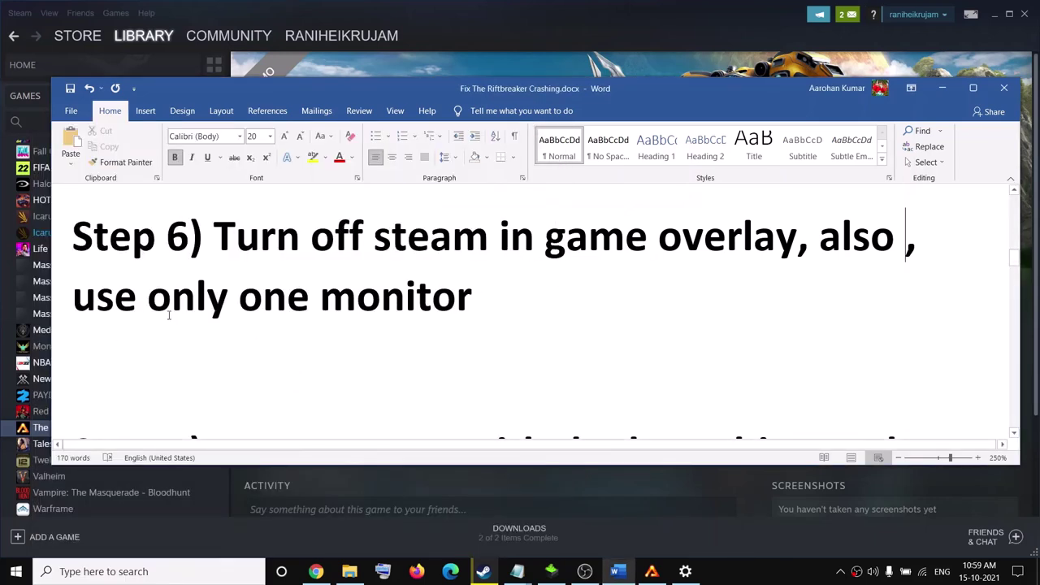
- Highlight the Step 6 words about using only one monitor in the Word guide
{"action": "left_click", "coordinate": [97, 302]}
{"action": "left_click_drag", "start_coordinate": [137, 297], "coordinate": [439, 301]}
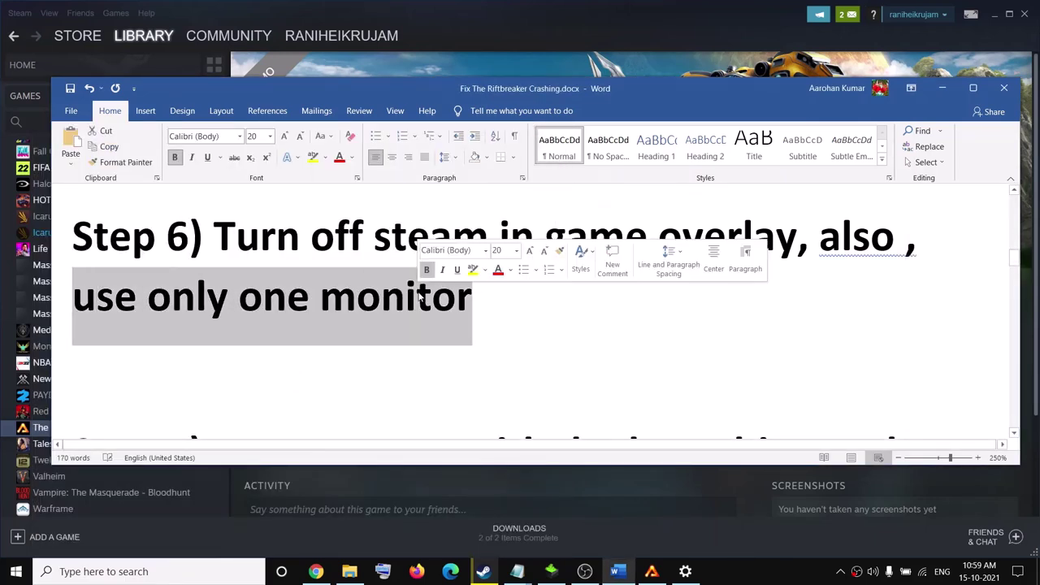
{"action": "left_click", "coordinate": [480, 317]}
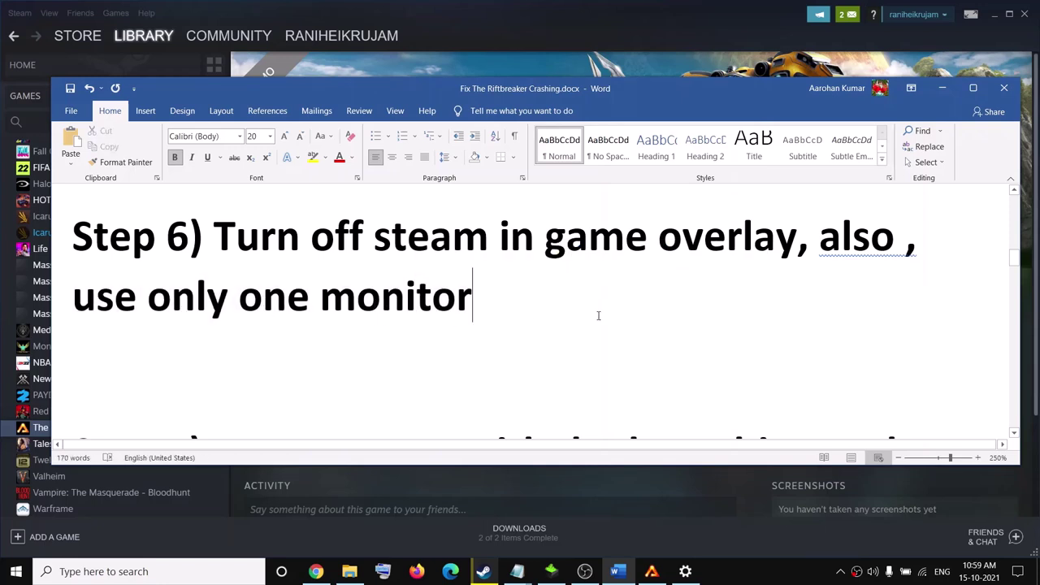
{"action": "left_click_drag", "start_coordinate": [268, 288], "coordinate": [431, 300]}
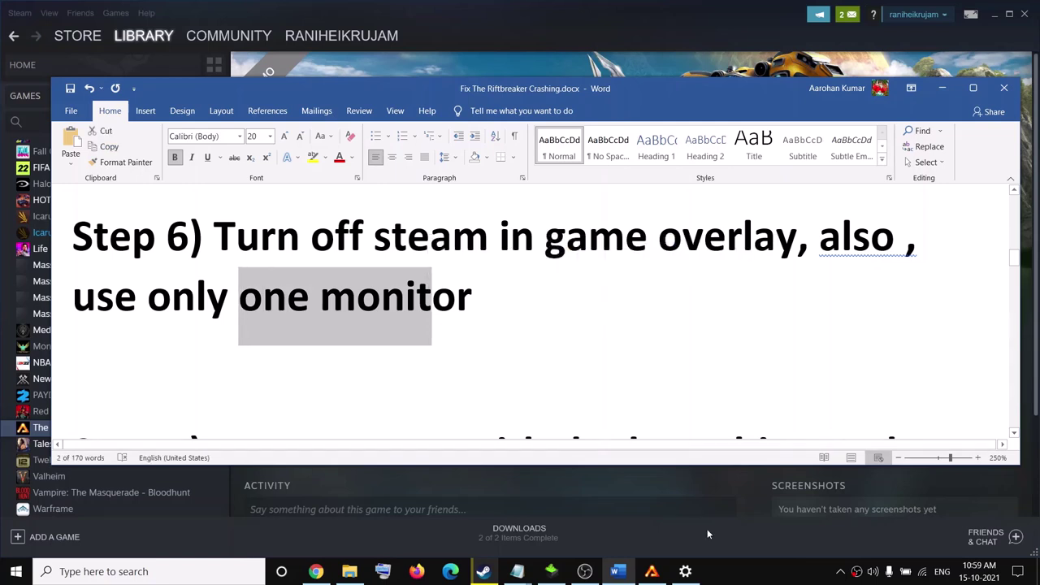
- Switch to The Riftbreaker launcher, choose DISPLAY1 for the Monitors setting, and return to the Word guide
{"action": "left_click", "coordinate": [650, 573]}
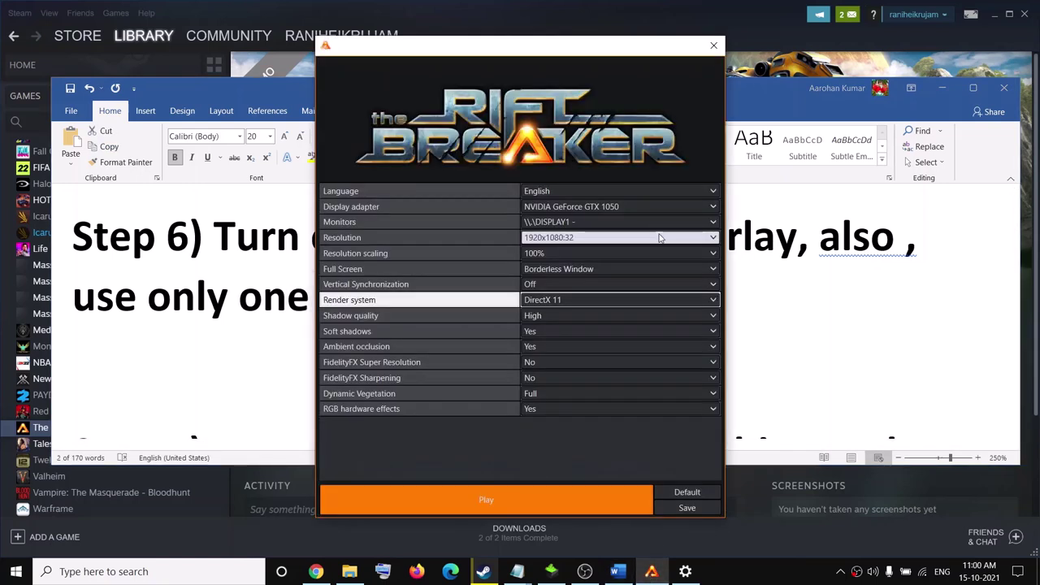
{"action": "left_click", "coordinate": [581, 222]}
{"action": "left_click", "coordinate": [577, 238]}
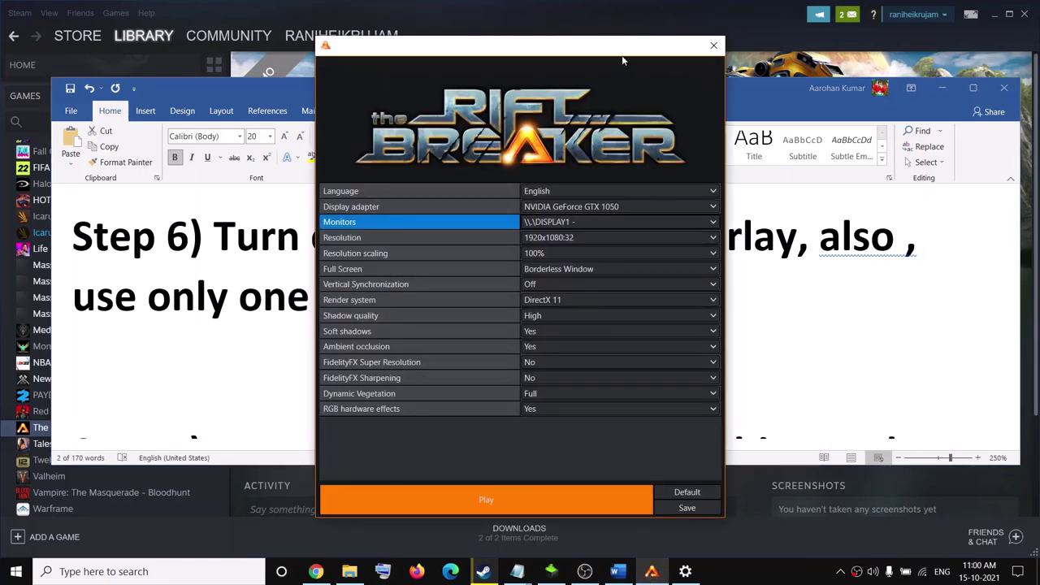
{"action": "key", "text": "alt+Tab"}
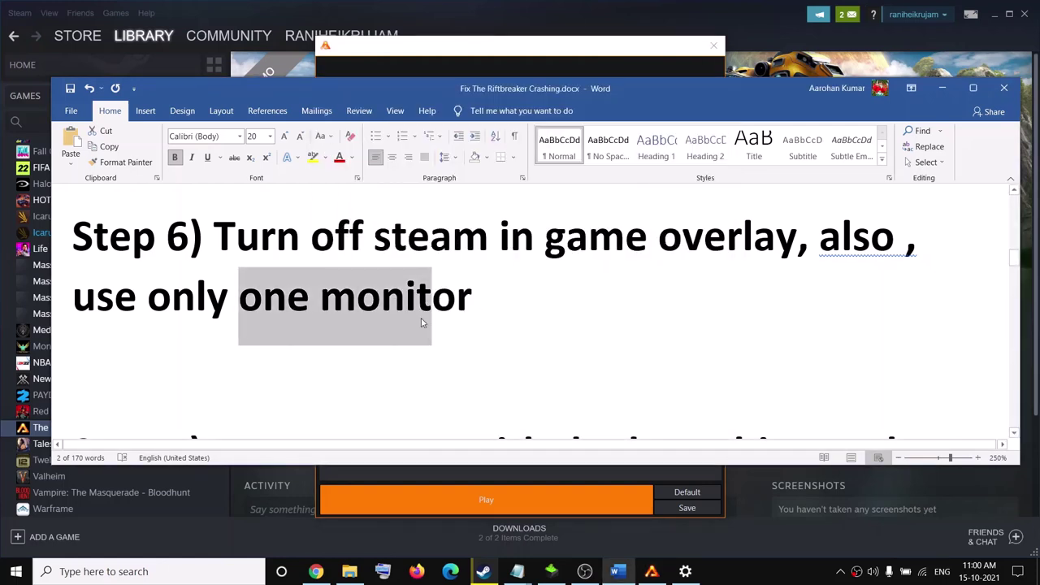
- Highlight the Step 7 sentence about laptop users running the game on the dedicated graphics card in the Word guide
{"action": "scroll", "coordinate": [423, 323], "scroll_direction": "down", "scroll_amount": 3}
{"action": "scroll", "coordinate": [407, 325], "scroll_direction": "down", "scroll_amount": 1}
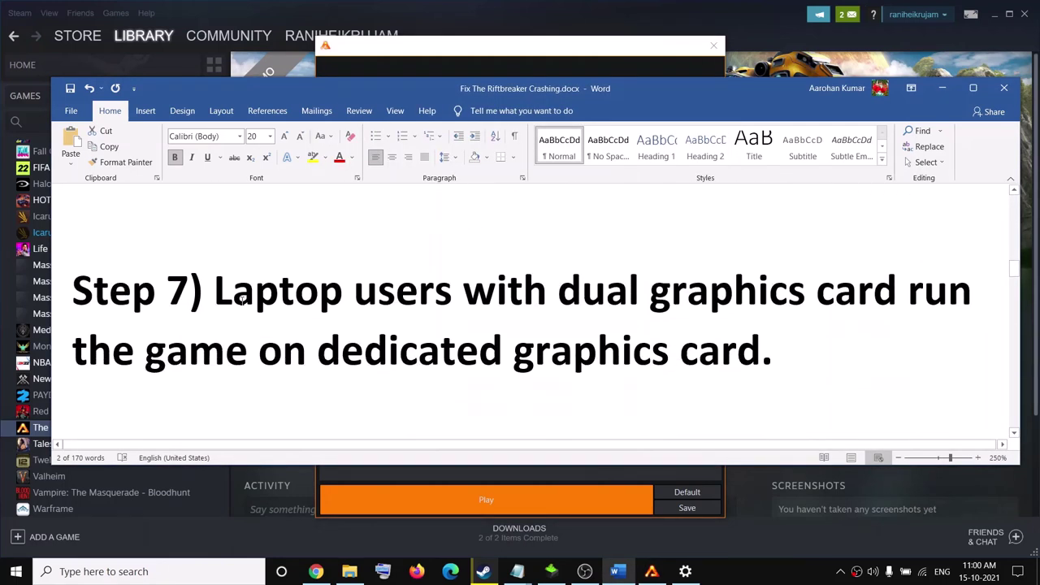
{"action": "left_click_drag", "start_coordinate": [221, 298], "coordinate": [716, 299]}
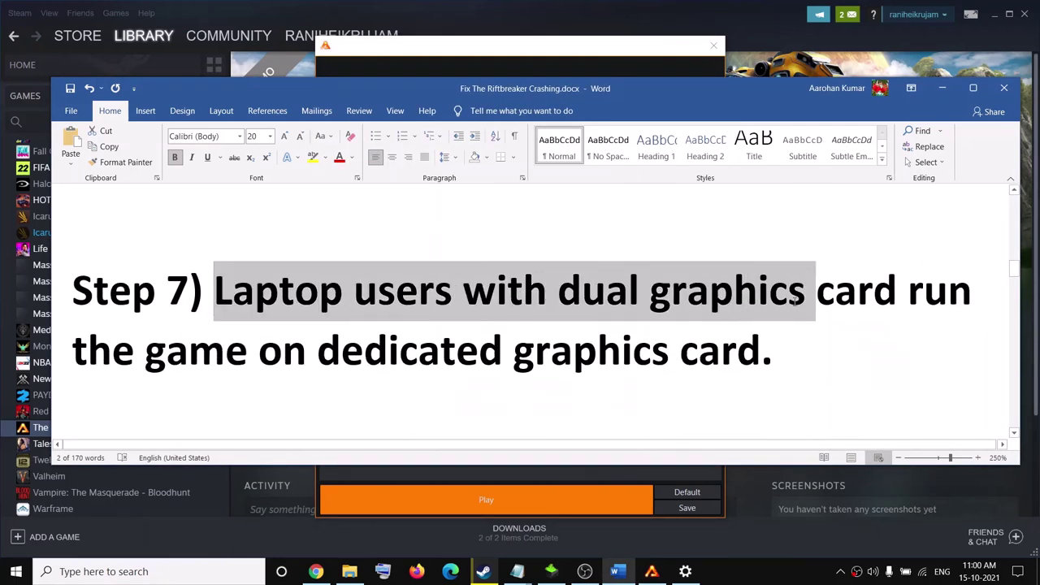
{"action": "left_click_drag", "start_coordinate": [795, 299], "coordinate": [902, 298]}
{"action": "left_click_drag", "start_coordinate": [146, 352], "coordinate": [733, 362]}
- Switch to The Riftbreaker launcher, choose NVIDIA GeForce GTX 1050 as the display adapter, and return to the Word guide
{"action": "left_click", "coordinate": [533, 51]}
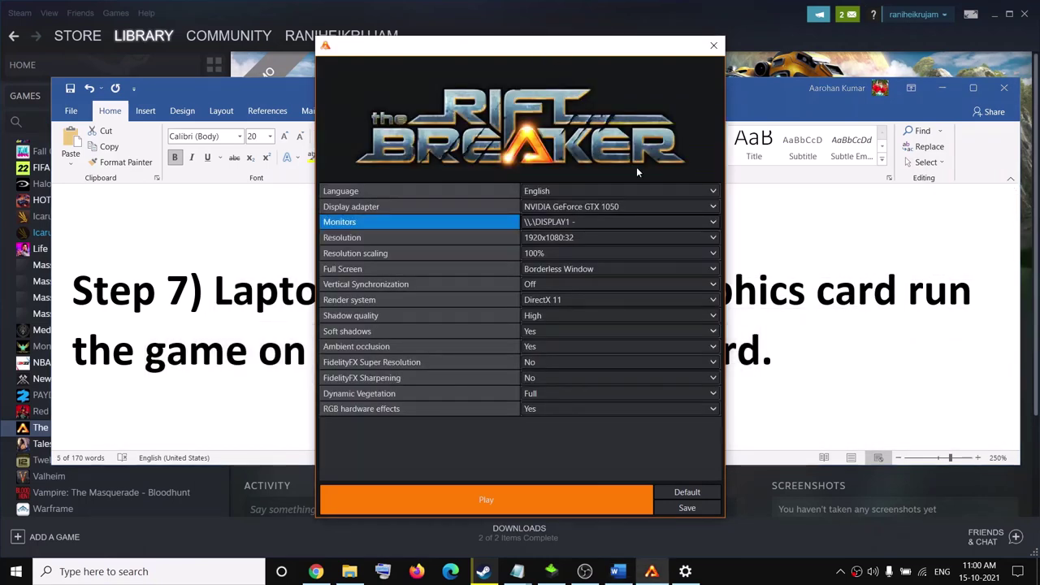
{"action": "left_click", "coordinate": [646, 206]}
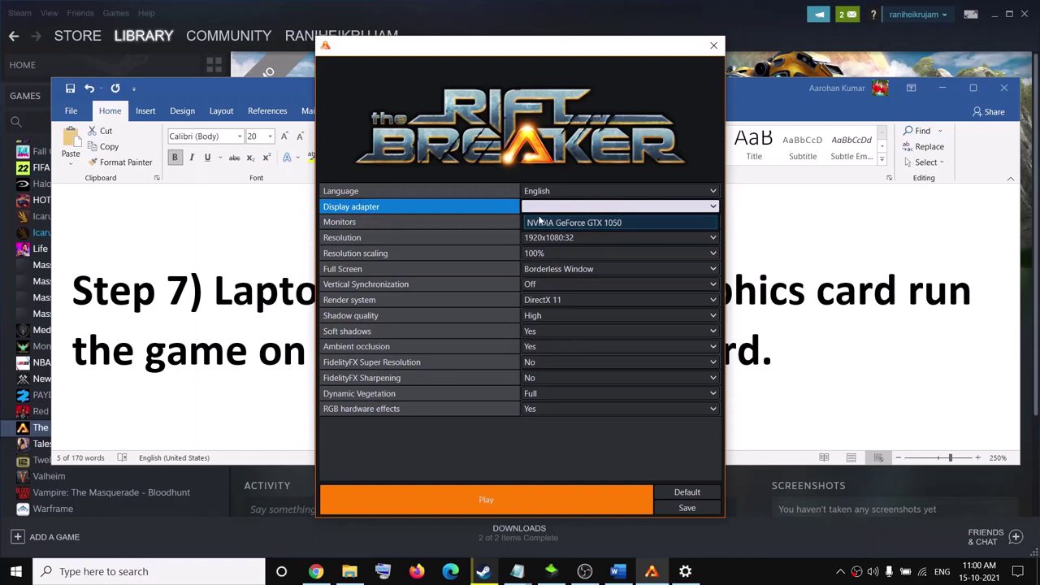
{"action": "left_click", "coordinate": [594, 224]}
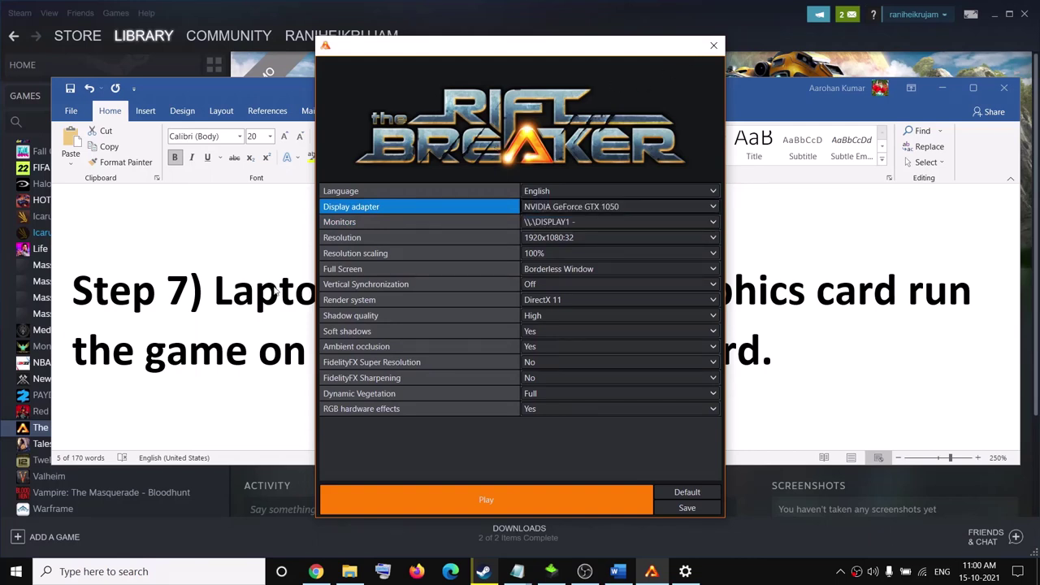
{"action": "left_click", "coordinate": [569, 206]}
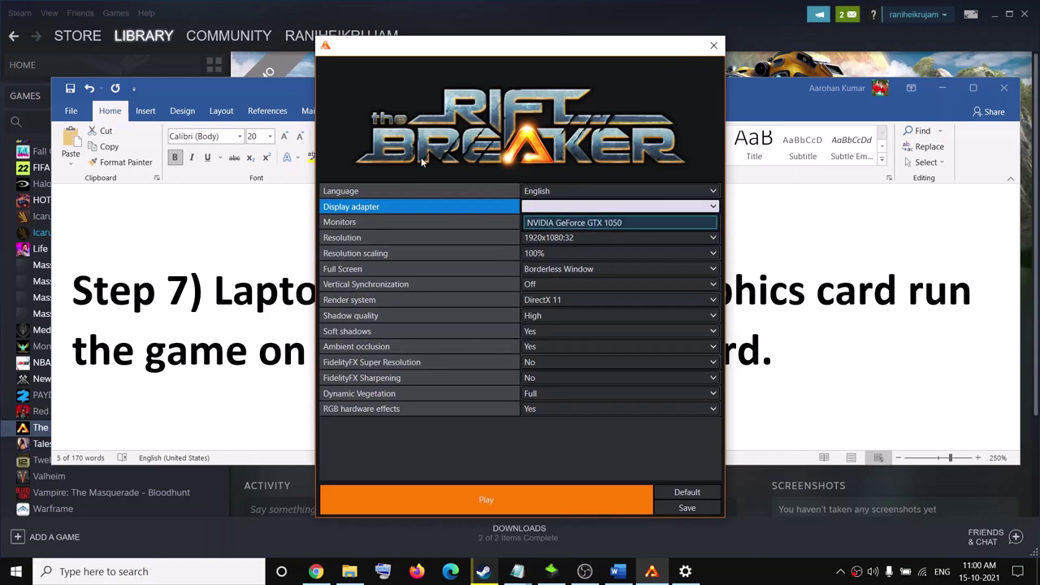
{"action": "left_click", "coordinate": [149, 278]}
- Search Windows for "graphics" and open Graphics settings
{"action": "left_click", "coordinate": [128, 579]}
{"action": "type", "text": "graphics"}
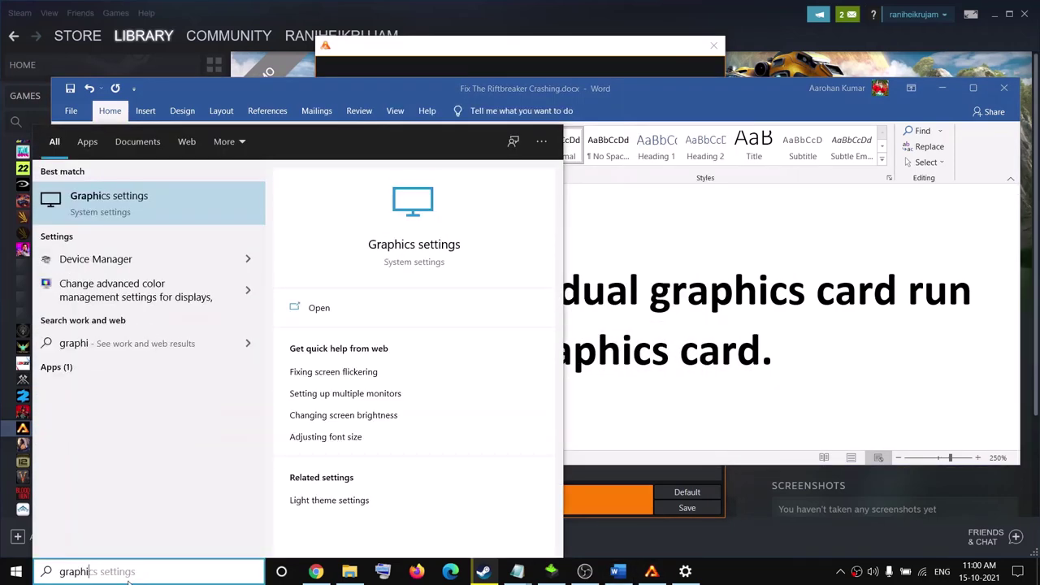
{"action": "left_click", "coordinate": [151, 212]}
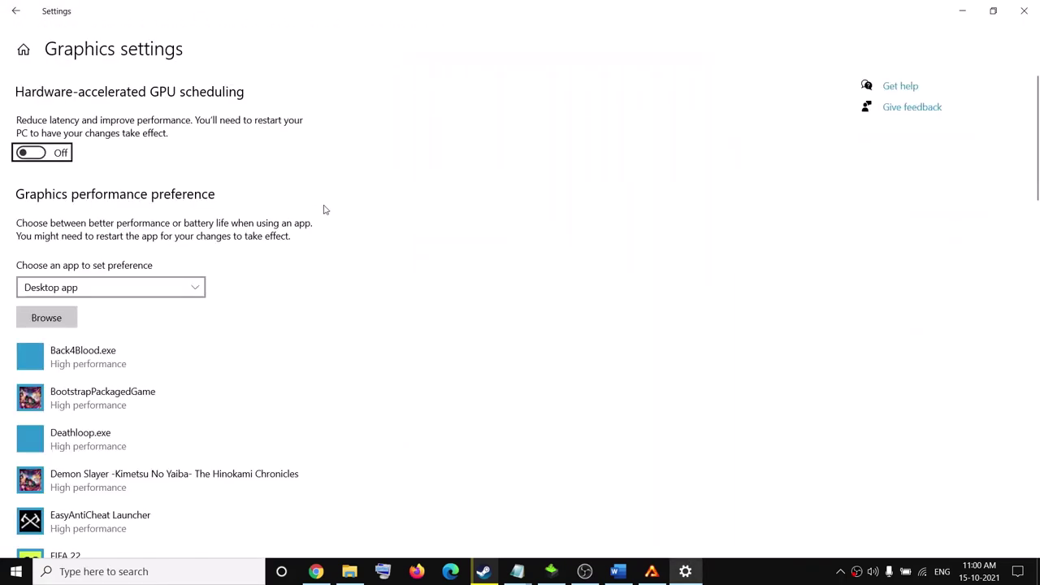
- Add Launcher.exe from D:\SteamLibrary\steamapps\common\The Riftbreaker Demo\bin to the graphics performance preference apps
{"action": "left_click", "coordinate": [64, 326]}
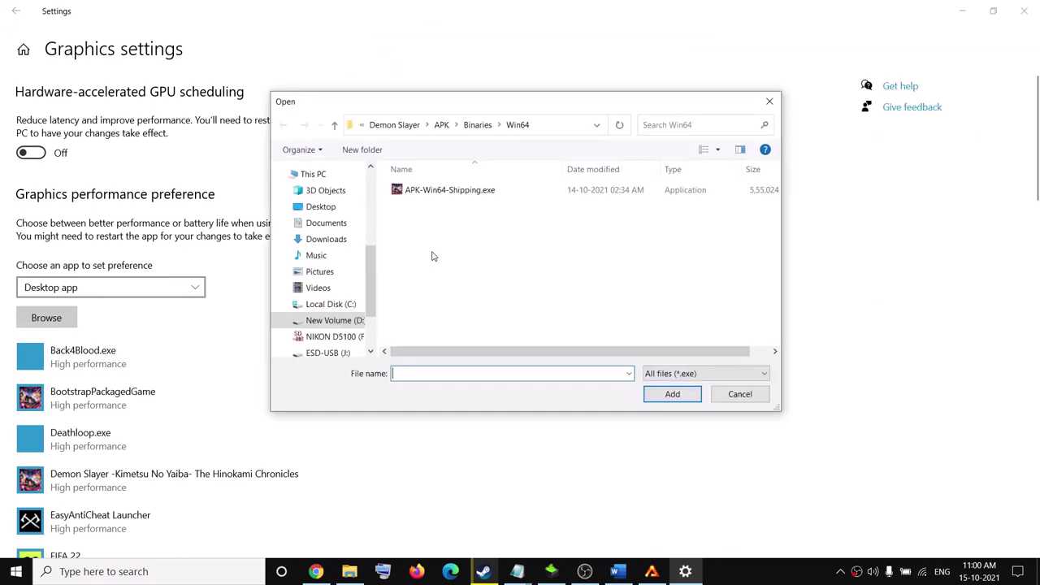
{"action": "left_click", "coordinate": [324, 321]}
{"action": "scroll", "coordinate": [439, 268], "scroll_direction": "down", "scroll_amount": 3}
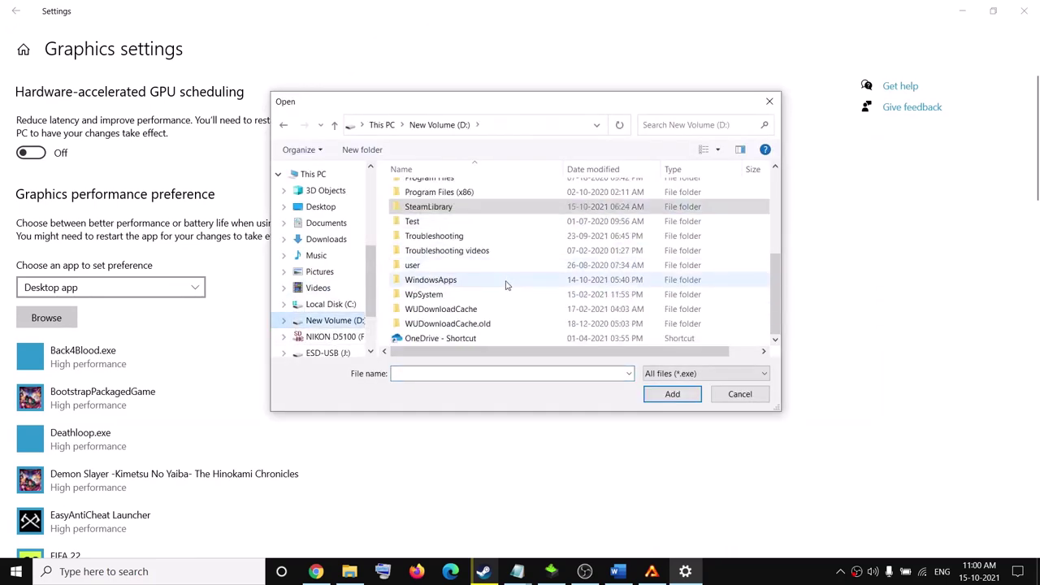
{"action": "double_click", "coordinate": [435, 208]}
{"action": "double_click", "coordinate": [424, 190]}
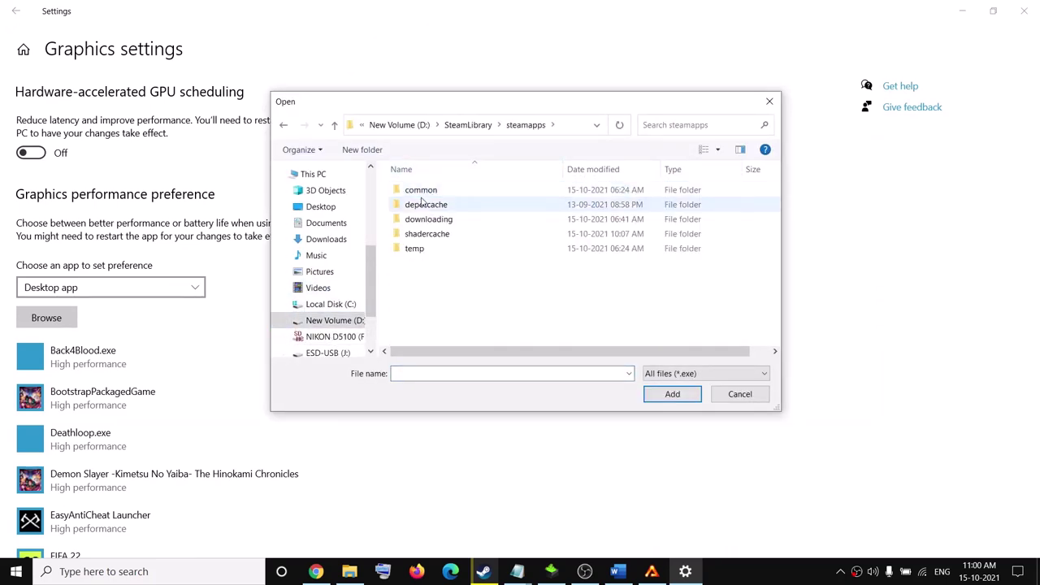
{"action": "double_click", "coordinate": [424, 196]}
{"action": "left_click", "coordinate": [439, 251]}
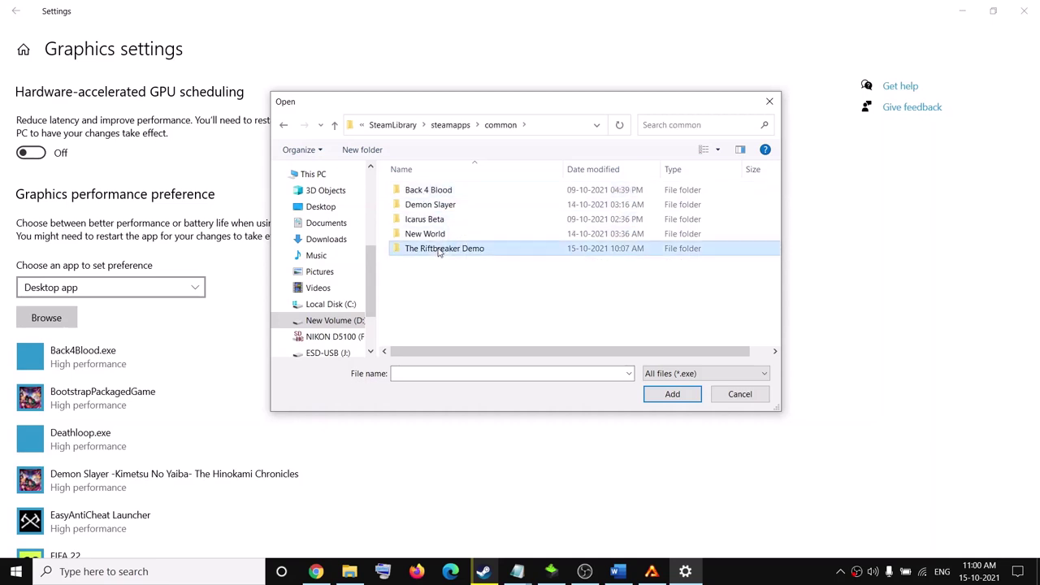
{"action": "double_click", "coordinate": [459, 251]}
{"action": "double_click", "coordinate": [421, 195]}
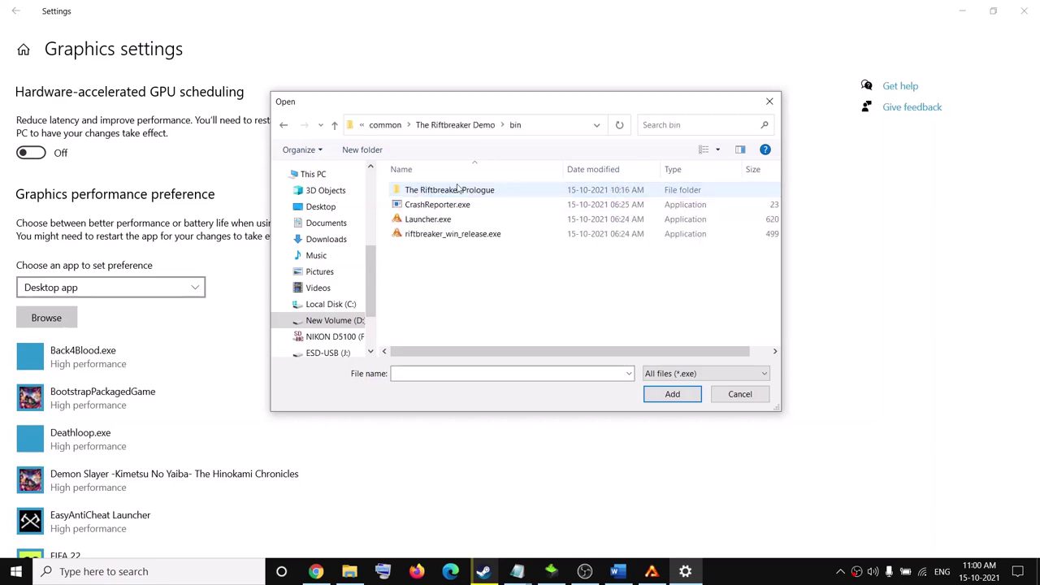
{"action": "left_click", "coordinate": [424, 221]}
{"action": "left_click", "coordinate": [672, 394]}
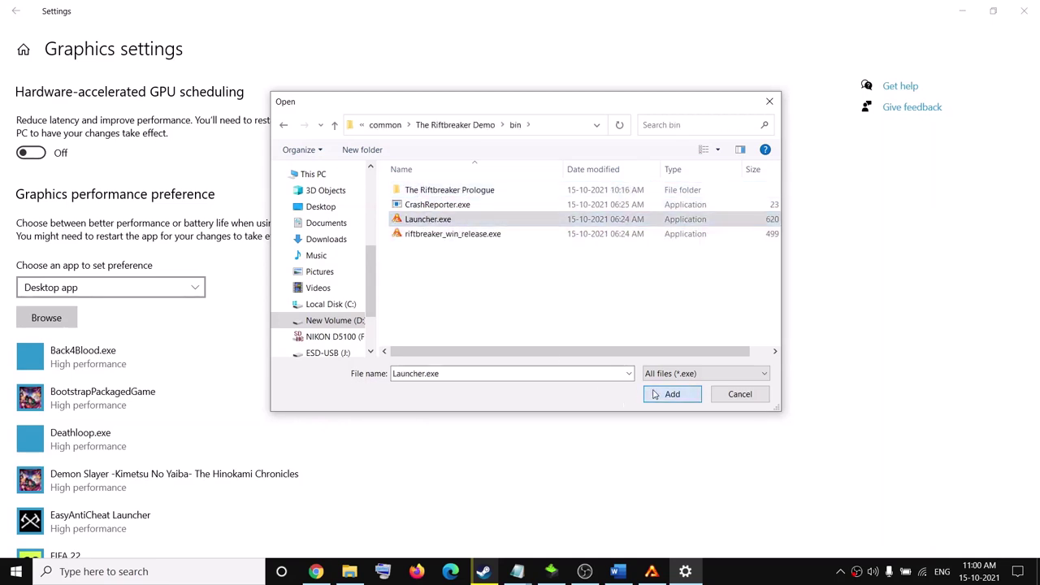
- Save the High performance graphics preference for the Riftbreaker Launcher entry
{"action": "scroll", "coordinate": [221, 413], "scroll_direction": "down", "scroll_amount": 5}
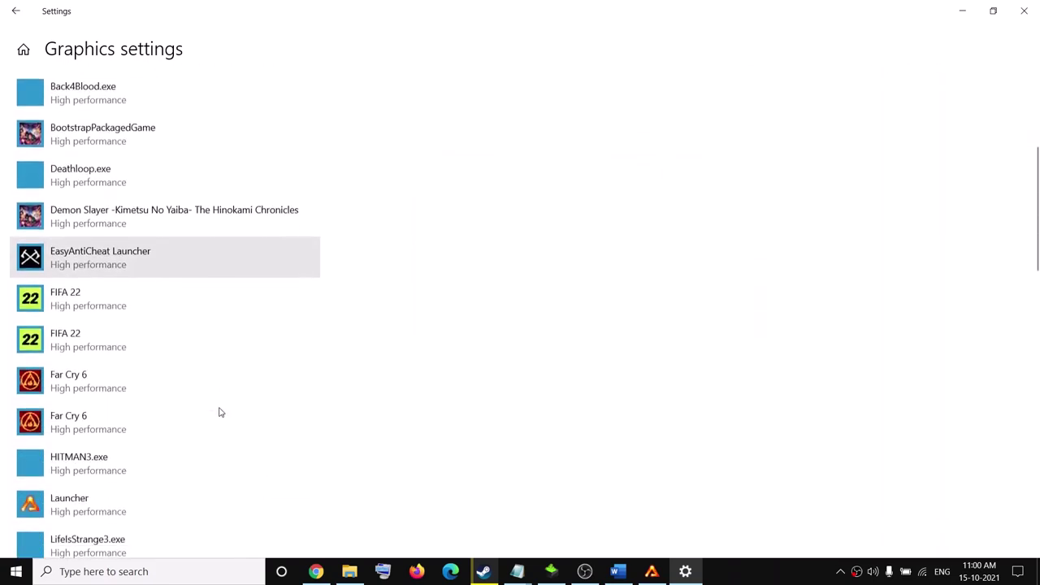
{"action": "left_click", "coordinate": [89, 430]}
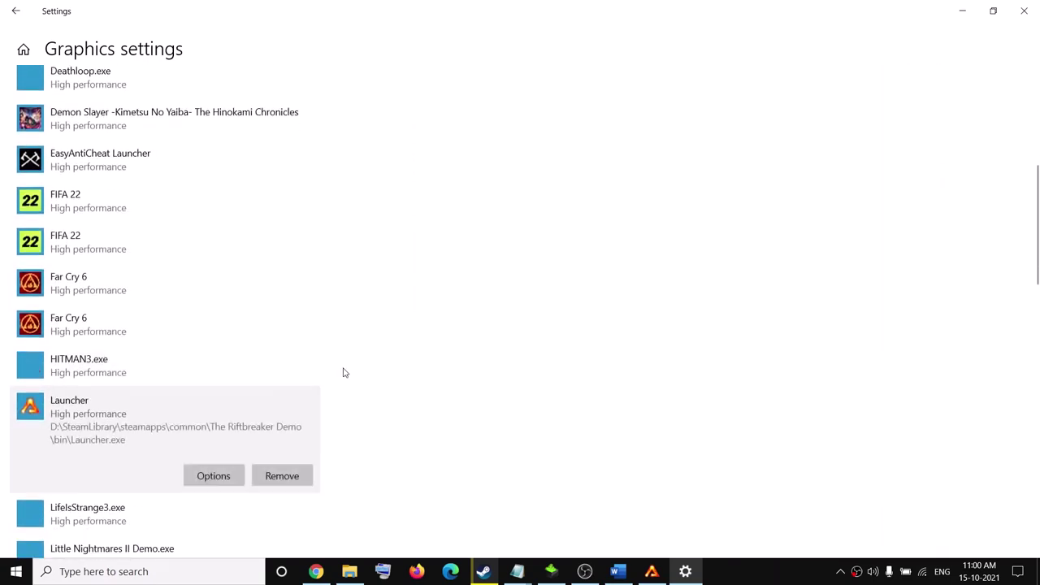
{"action": "scroll", "coordinate": [53, 331], "scroll_direction": "down", "scroll_amount": 2}
{"action": "left_click", "coordinate": [214, 342]}
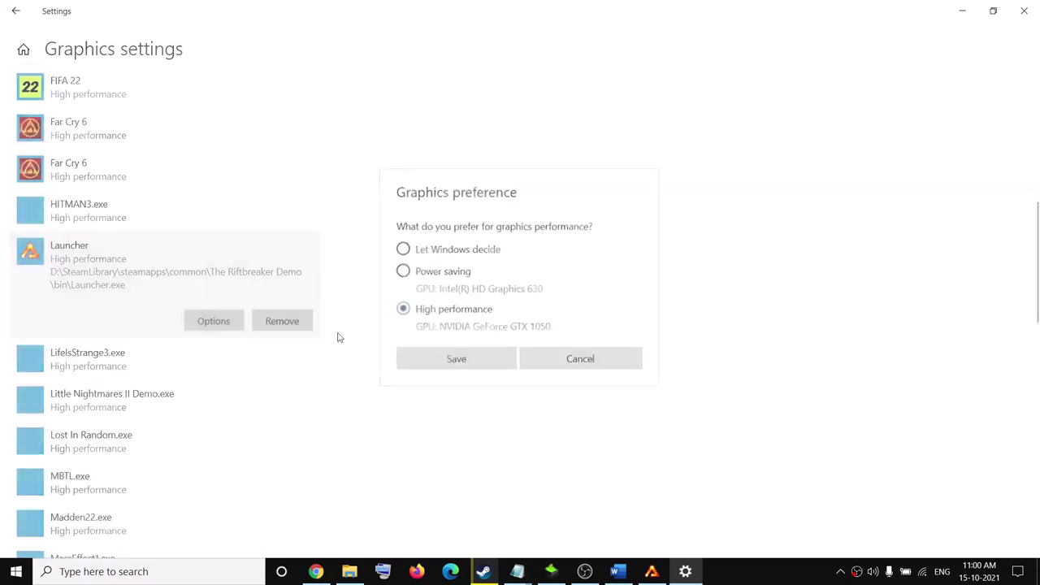
{"action": "left_click", "coordinate": [458, 359]}
- Add riftbreaker_win_release.exe from the same bin folder to the graphics preference apps, save its graphics preference, and close Settings
{"action": "scroll", "coordinate": [279, 348], "scroll_direction": "up", "scroll_amount": 5}
{"action": "left_click", "coordinate": [65, 322]}
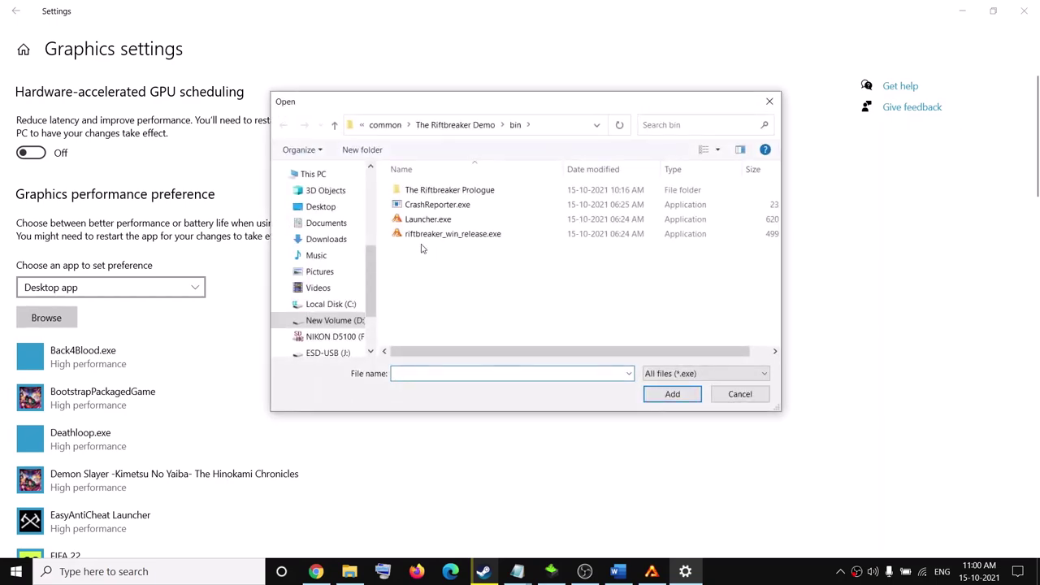
{"action": "left_click", "coordinate": [419, 236]}
{"action": "left_click", "coordinate": [698, 395]}
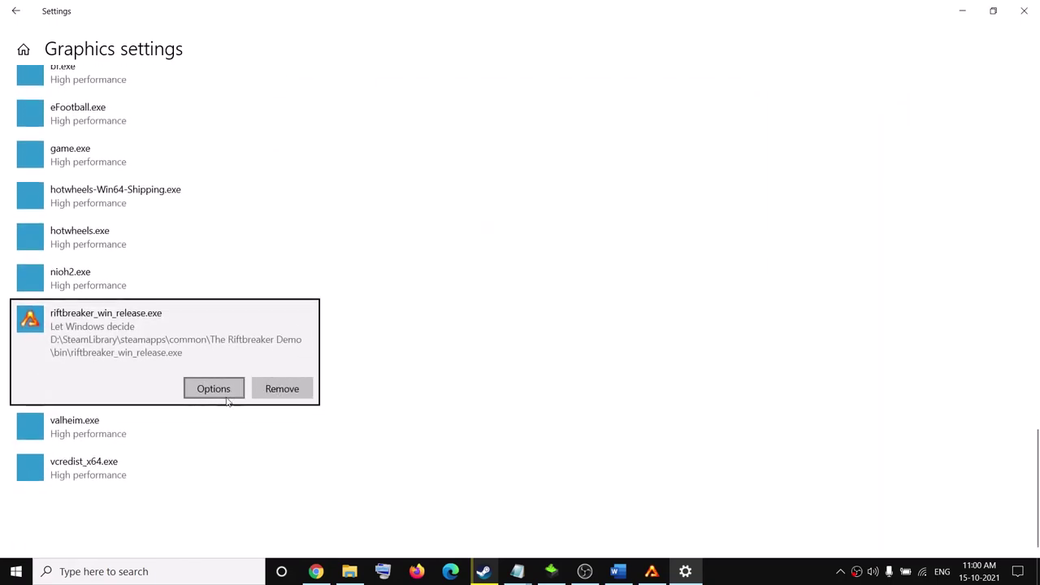
{"action": "left_click", "coordinate": [228, 399]}
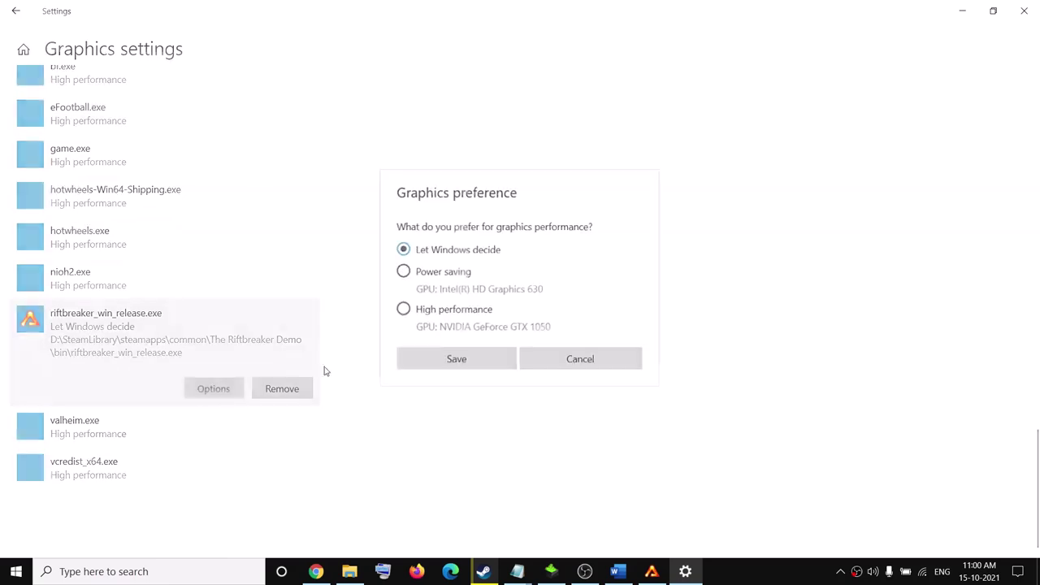
{"action": "left_click", "coordinate": [486, 367]}
{"action": "left_click", "coordinate": [1023, 15]}
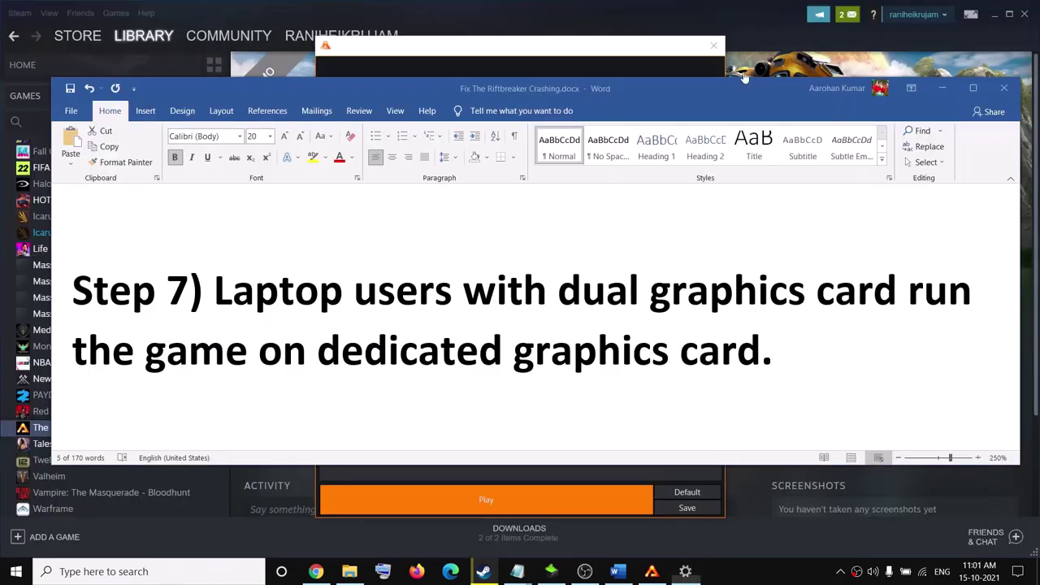
- Highlight the Step 8 words "Disable Intel graphics" in the Word guide
{"action": "scroll", "coordinate": [342, 306], "scroll_direction": "down", "scroll_amount": 3}
{"action": "scroll", "coordinate": [325, 302], "scroll_direction": "down", "scroll_amount": 1}
{"action": "scroll", "coordinate": [295, 295], "scroll_direction": "up", "scroll_amount": 1}
{"action": "left_click_drag", "start_coordinate": [215, 344], "coordinate": [576, 344]}
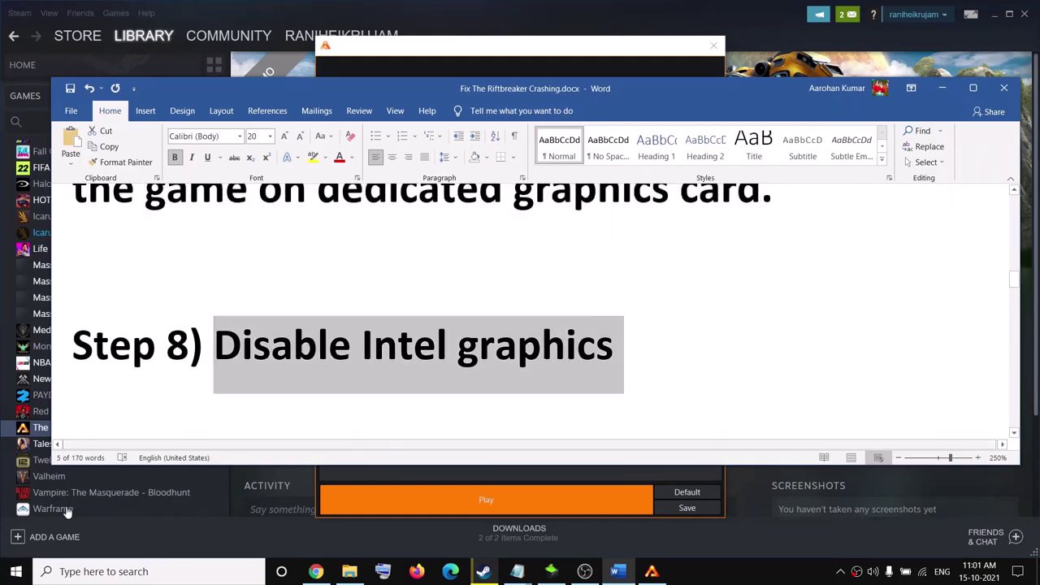
- Open Device Manager, view the available device actions for the Intel(R) HD Graphics 630 display adapter, and close it without applying any
{"action": "right_click", "coordinate": [16, 571]}
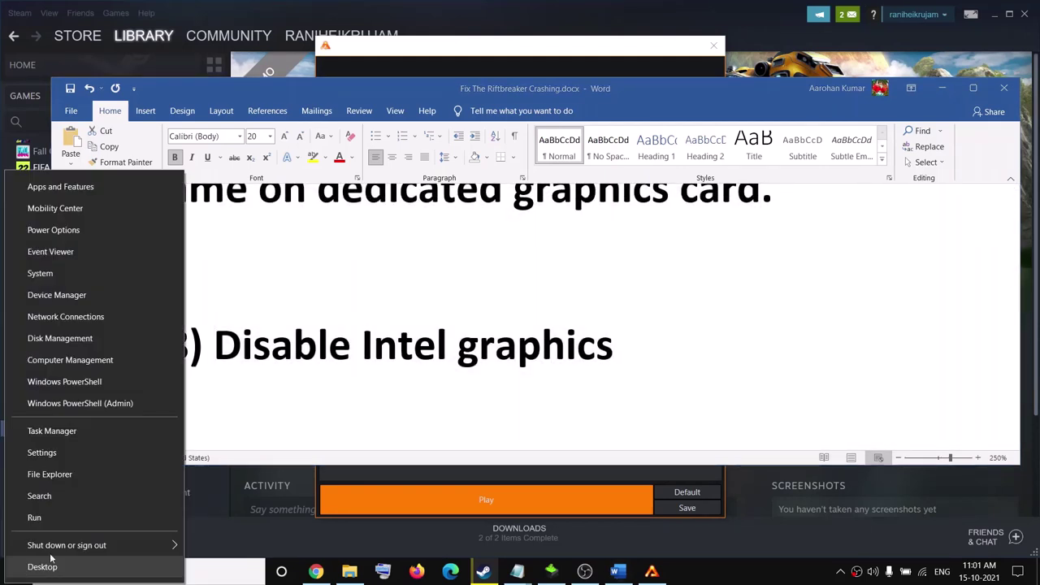
{"action": "left_click", "coordinate": [57, 295]}
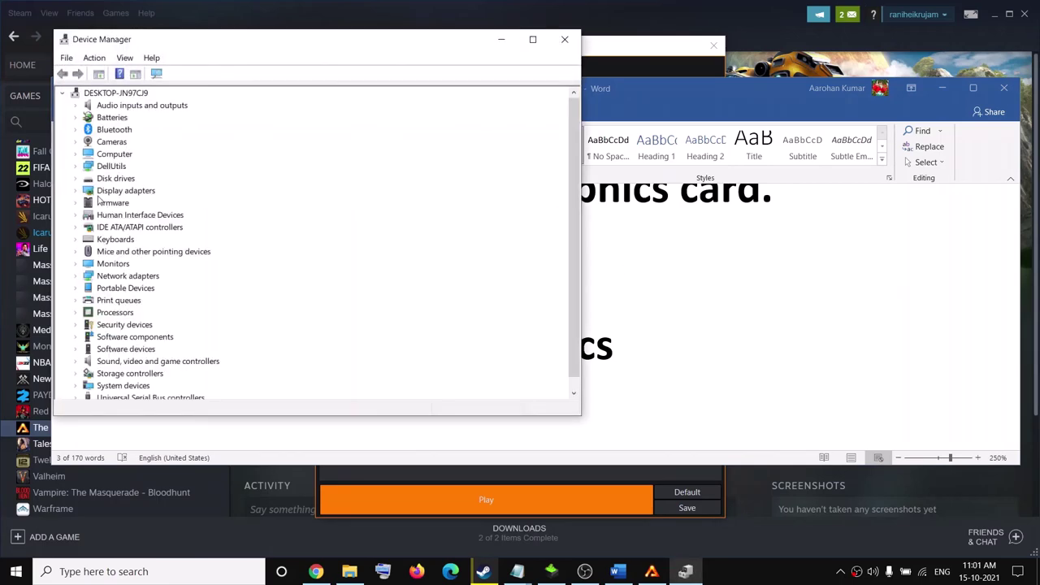
{"action": "left_click", "coordinate": [76, 190]}
{"action": "left_click", "coordinate": [143, 204]}
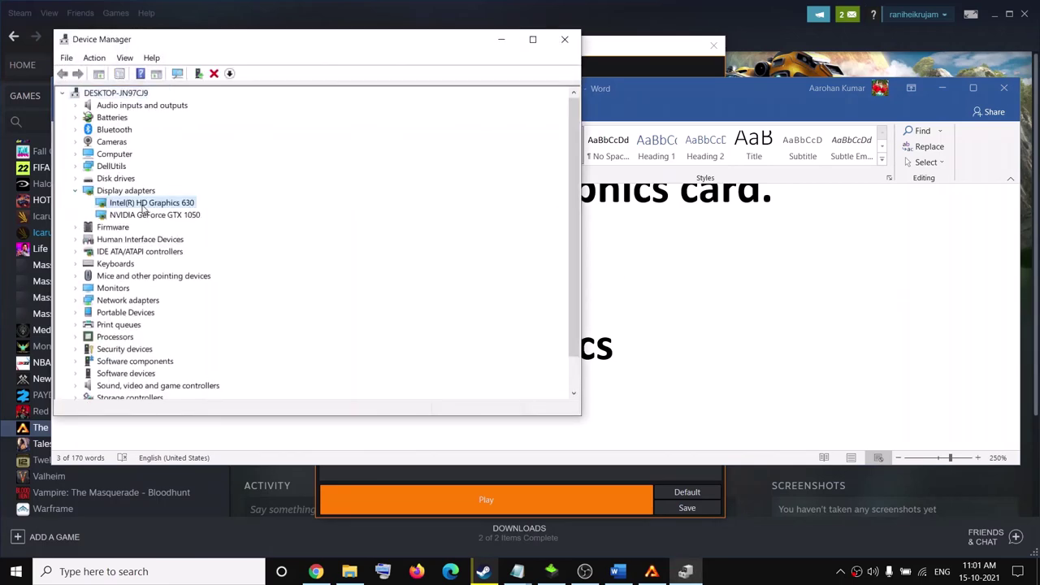
{"action": "right_click", "coordinate": [187, 205]}
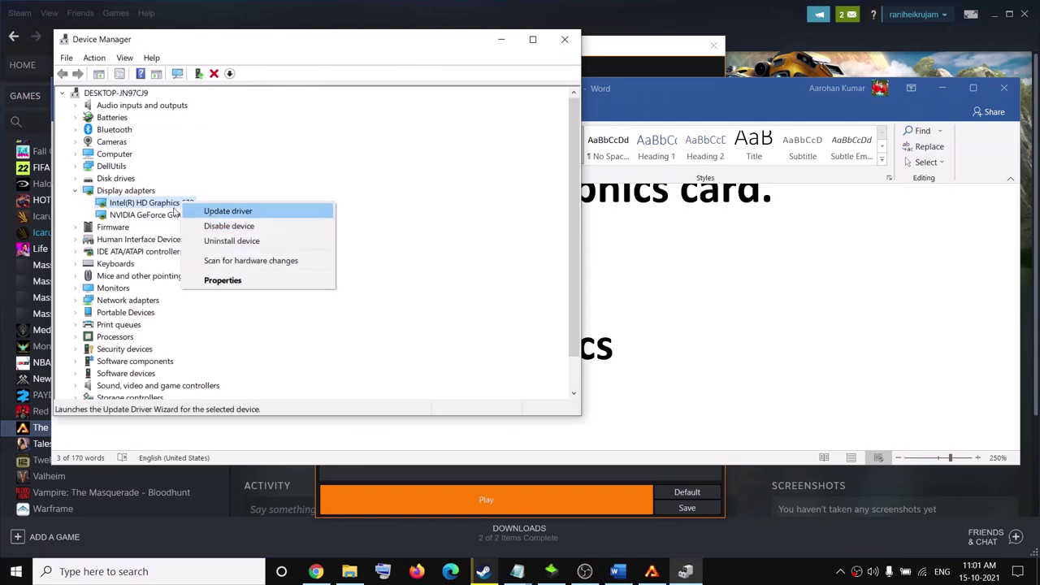
{"action": "left_click", "coordinate": [443, 205]}
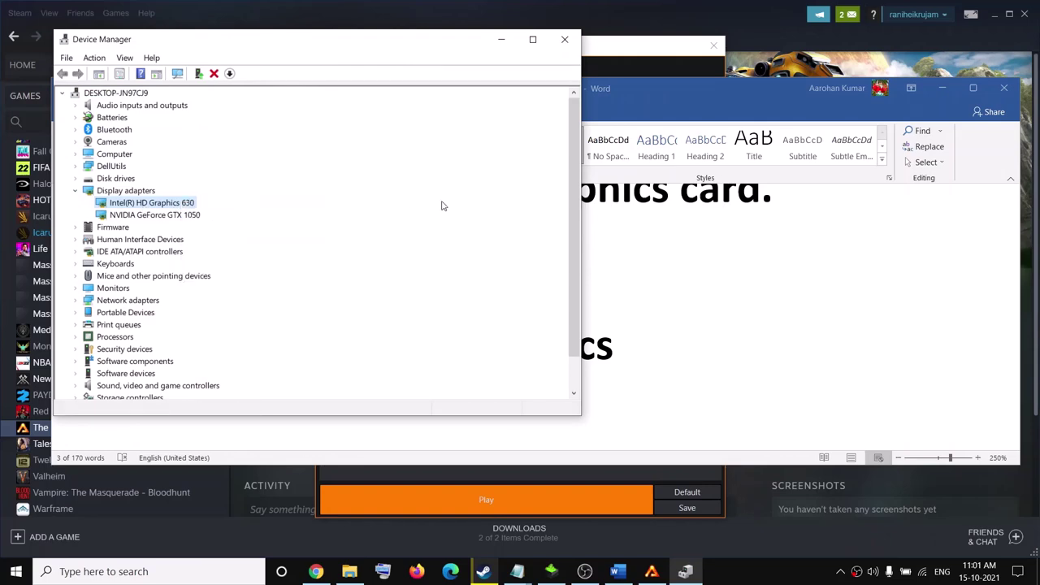
{"action": "left_click", "coordinate": [565, 39]}
- Highlight the Step 9 words about a clean graphics driver installation and its NVIDIA and AMD download links
{"action": "scroll", "coordinate": [504, 334], "scroll_direction": "down", "scroll_amount": 3}
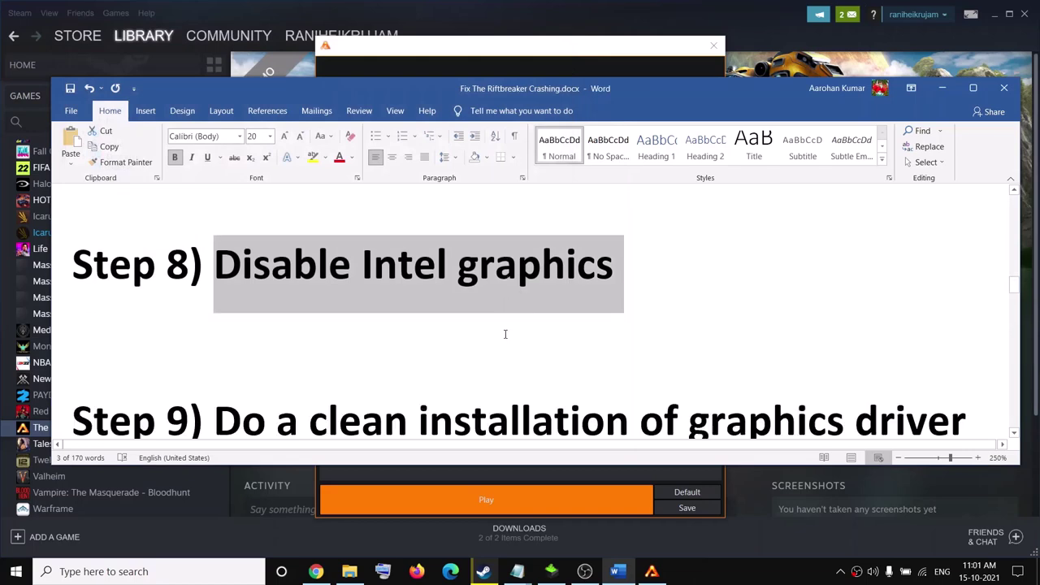
{"action": "left_click_drag", "start_coordinate": [278, 258], "coordinate": [951, 260]}
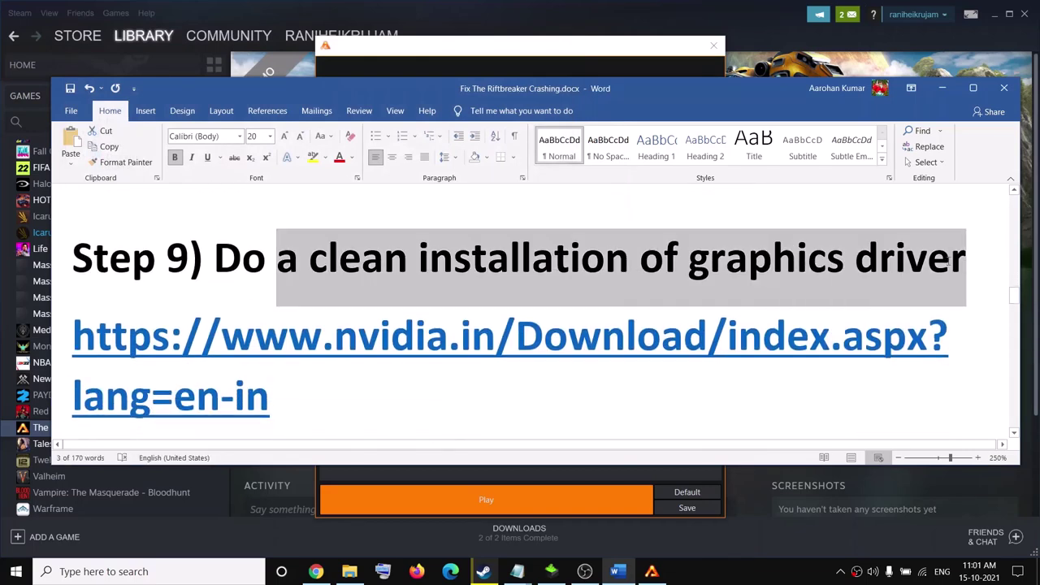
{"action": "scroll", "coordinate": [337, 350], "scroll_direction": "down", "scroll_amount": 2}
{"action": "triple_click", "coordinate": [314, 319]}
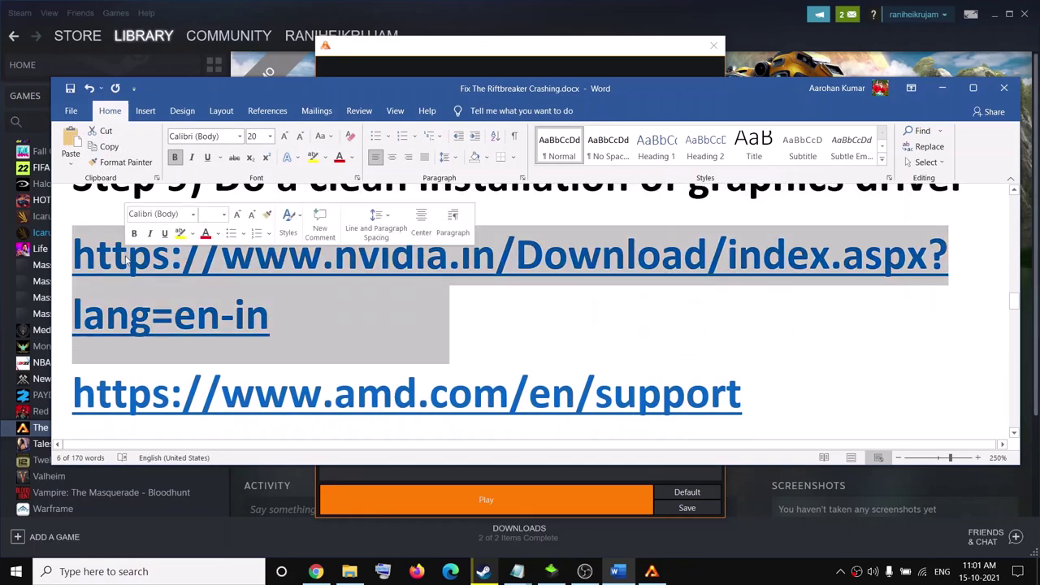
{"action": "triple_click", "coordinate": [734, 396]}
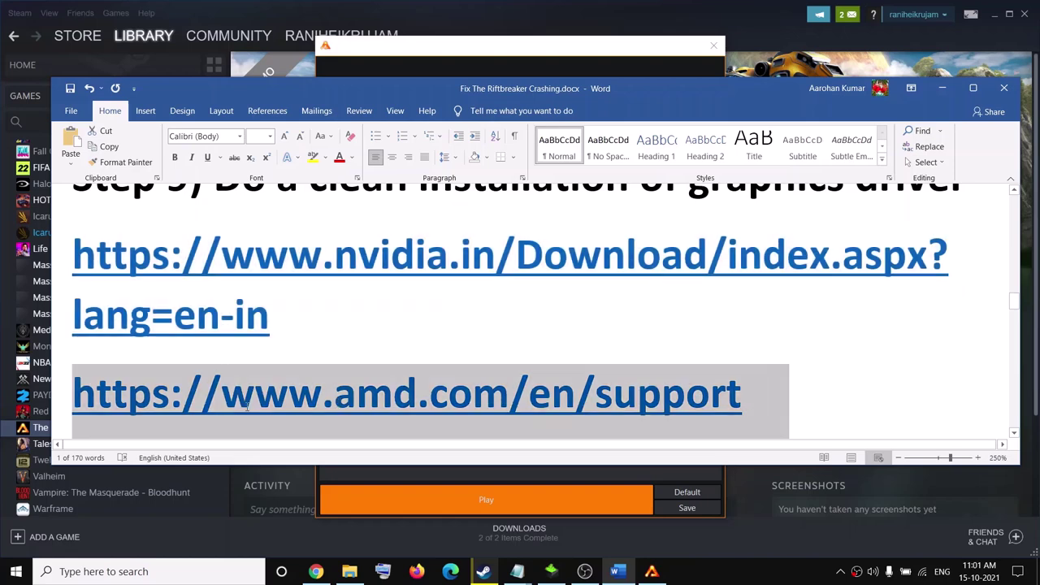
{"action": "triple_click", "coordinate": [295, 307]}
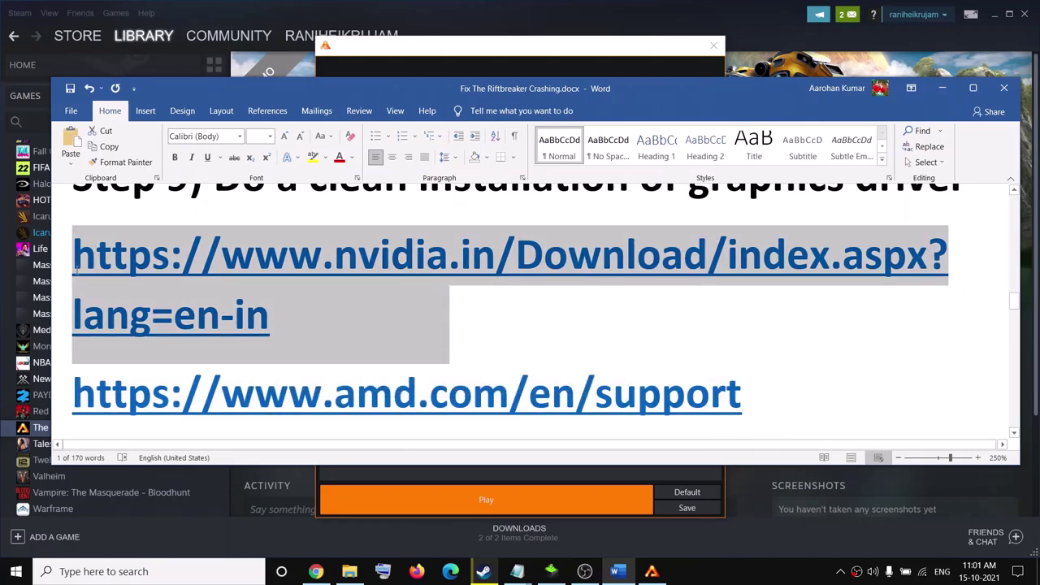
- Switch to the NVIDIA driver page in Chrome and search for the GeForce GTX 1050 notebook Game Ready Driver for Windows 10 64-bit
{"action": "left_click", "coordinate": [315, 572]}
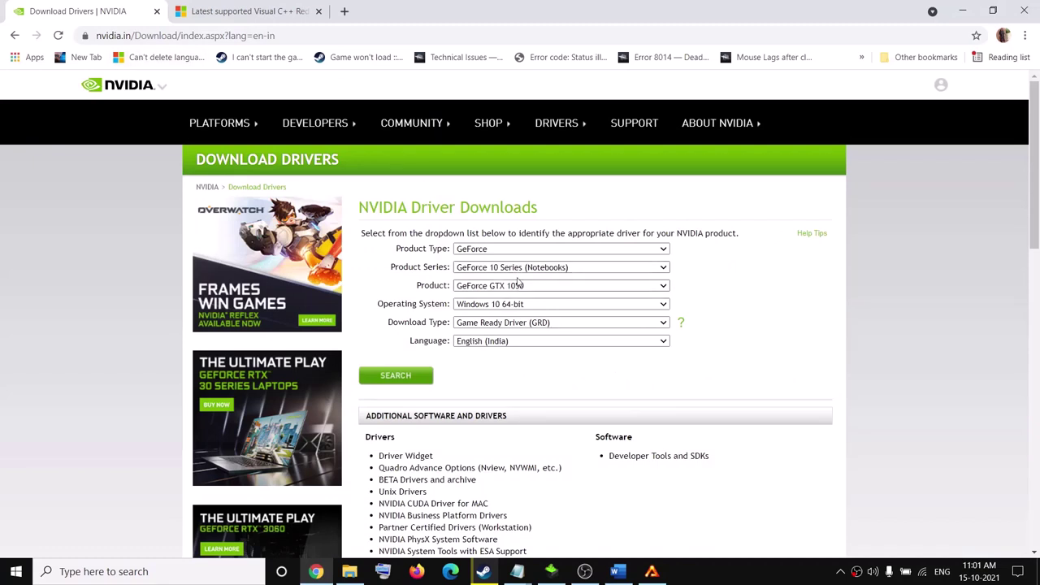
{"action": "left_click", "coordinate": [512, 303]}
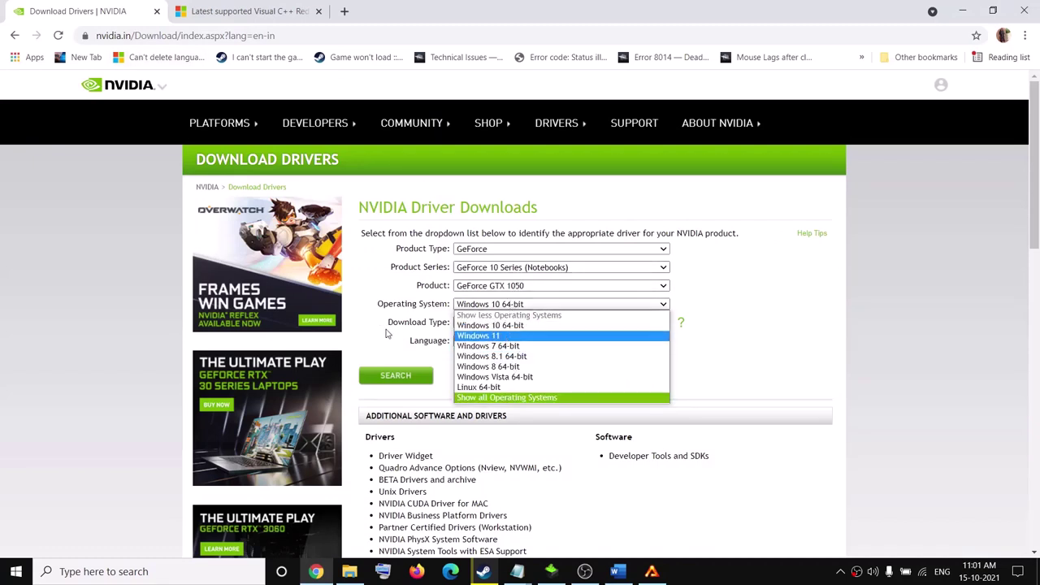
{"action": "left_click", "coordinate": [417, 326]}
{"action": "left_click", "coordinate": [395, 378]}
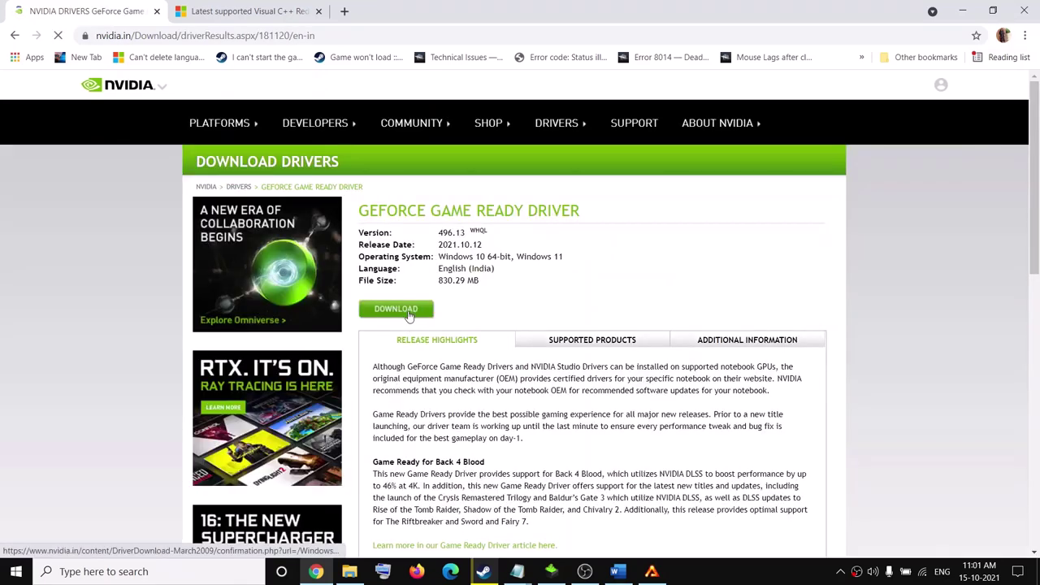
- Download the GeForce Game Ready Driver 496.13, and in the already open NVIDIA Installer choose a custom installation with a clean installation enabled
{"action": "left_click", "coordinate": [409, 312]}
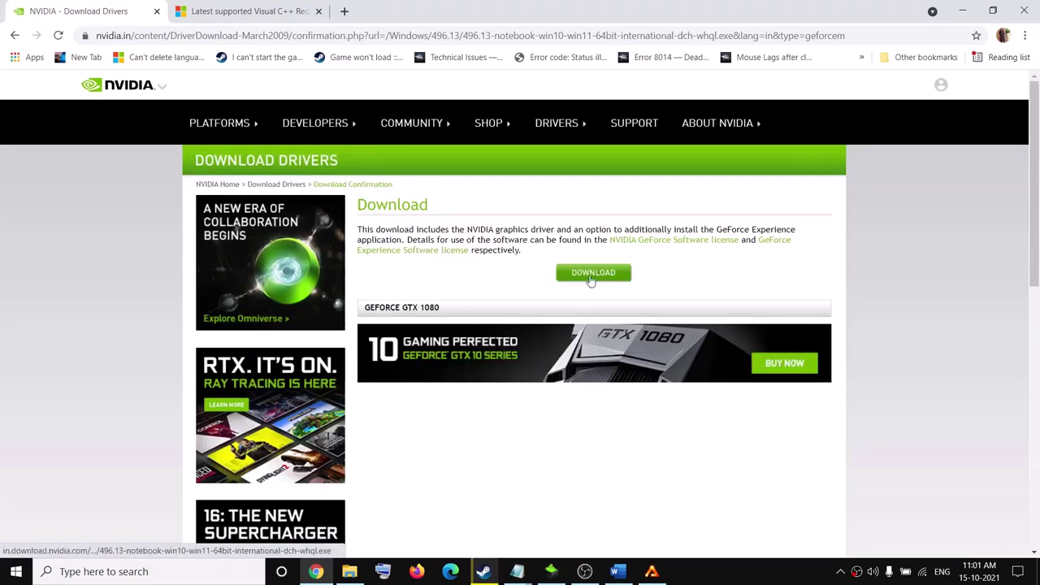
{"action": "left_click", "coordinate": [590, 280]}
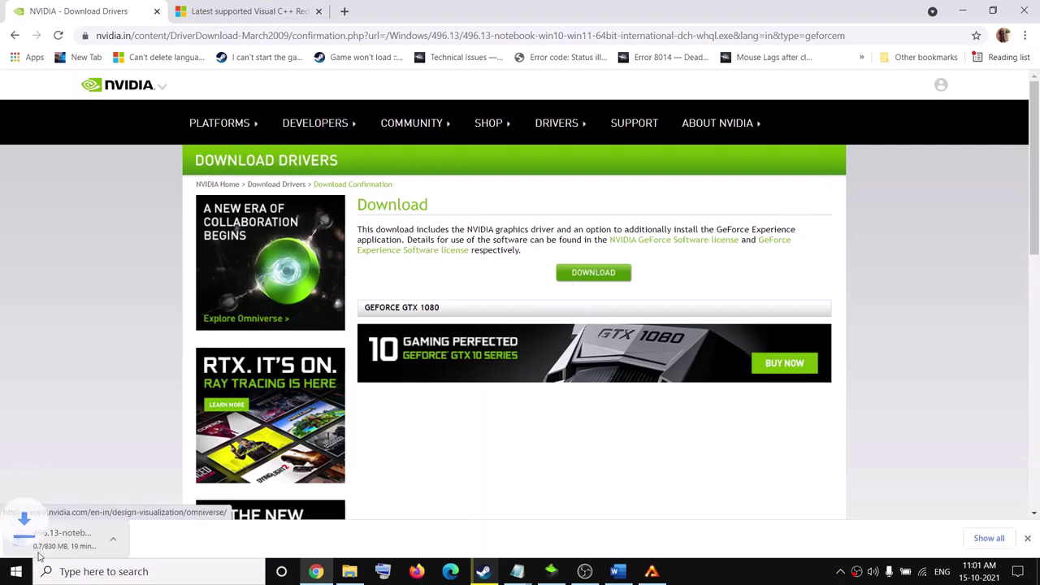
{"action": "left_click", "coordinate": [551, 571]}
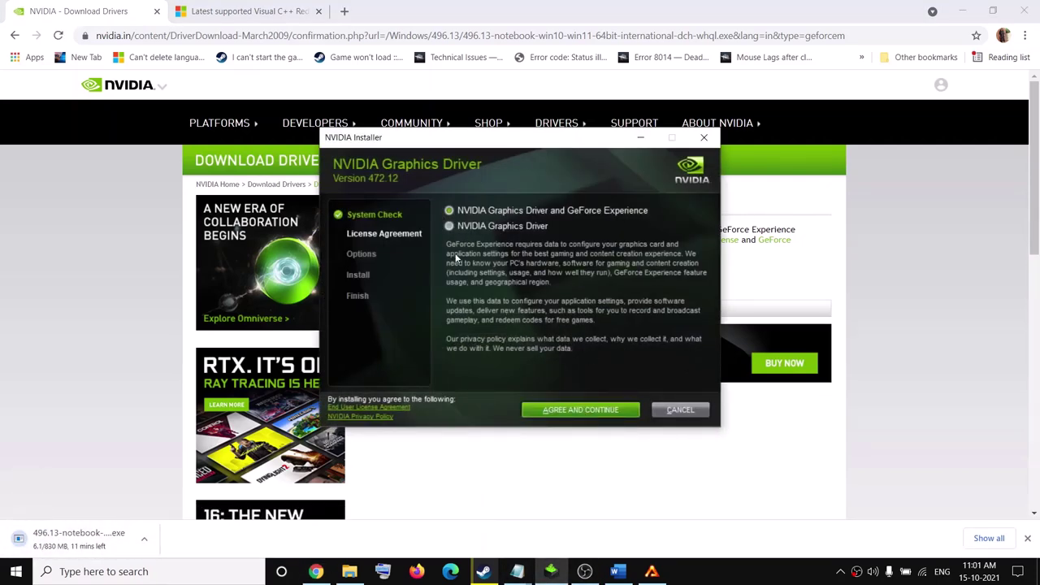
{"action": "left_click", "coordinate": [469, 290]}
{"action": "left_click", "coordinate": [611, 411]}
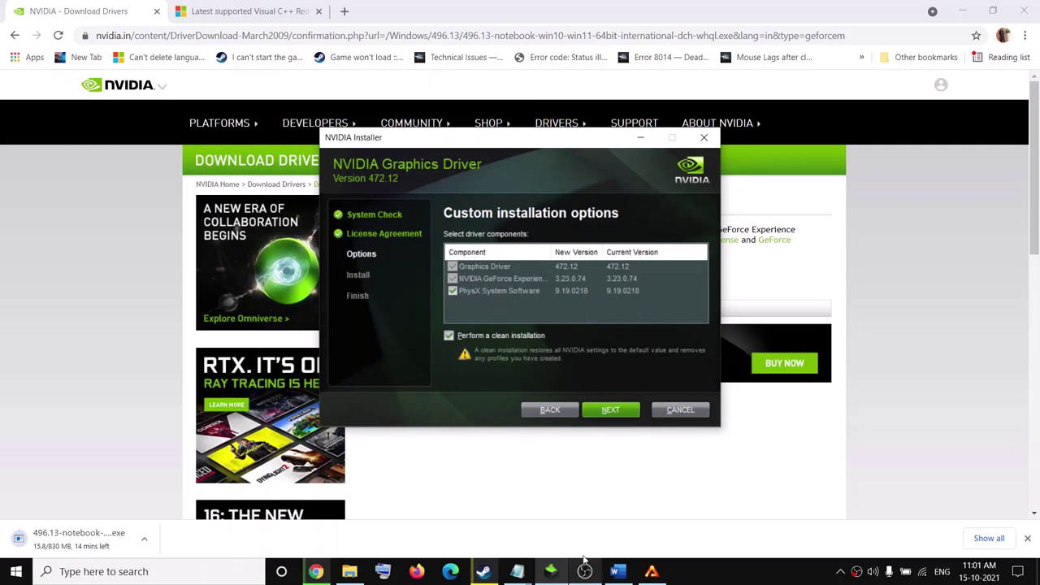
{"action": "left_click", "coordinate": [666, 521]}
- Switch to the Word guide and highlight the Step 10 words "the game as an administrators"
{"action": "left_click", "coordinate": [618, 573]}
{"action": "scroll", "coordinate": [425, 334], "scroll_direction": "down", "scroll_amount": 5}
{"action": "left_click_drag", "start_coordinate": [364, 317], "coordinate": [792, 317]}
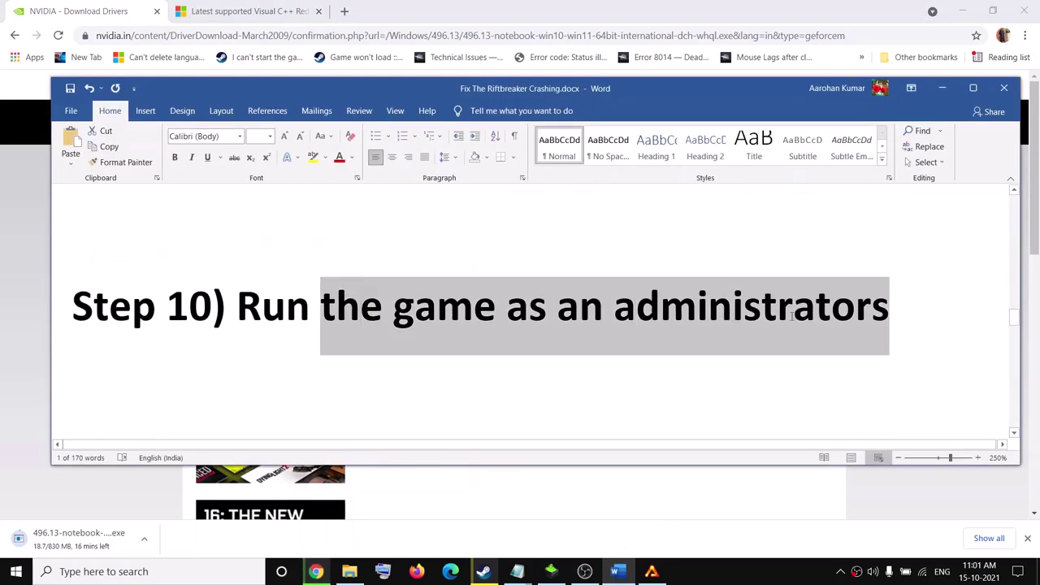
- Switch to Steam, browse the local files of The Riftbreaker Demo, and open its bin folder in File Explorer
{"action": "left_click", "coordinate": [483, 571]}
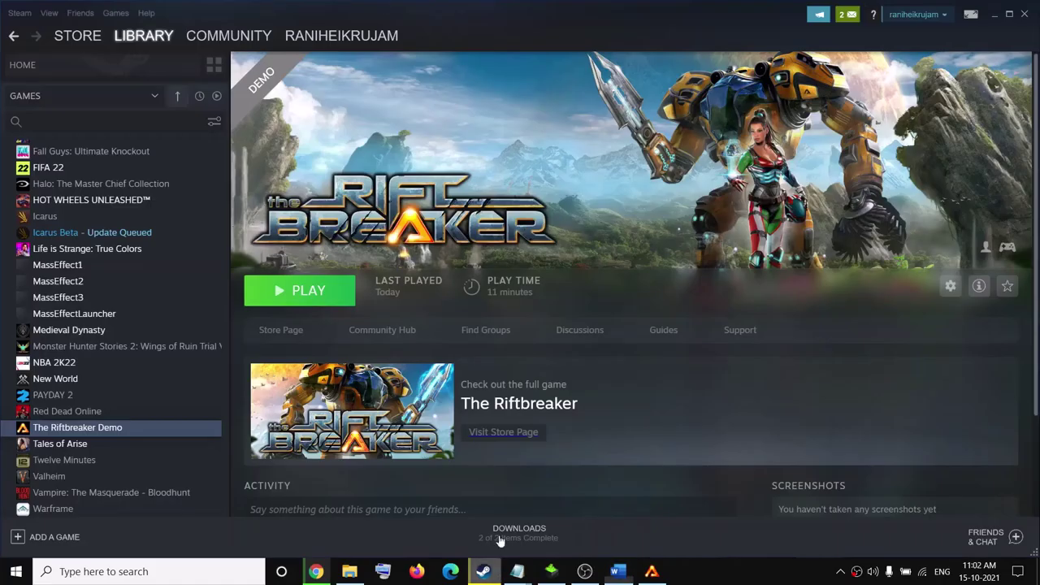
{"action": "right_click", "coordinate": [76, 433]}
{"action": "mouse_move", "coordinate": [113, 397]}
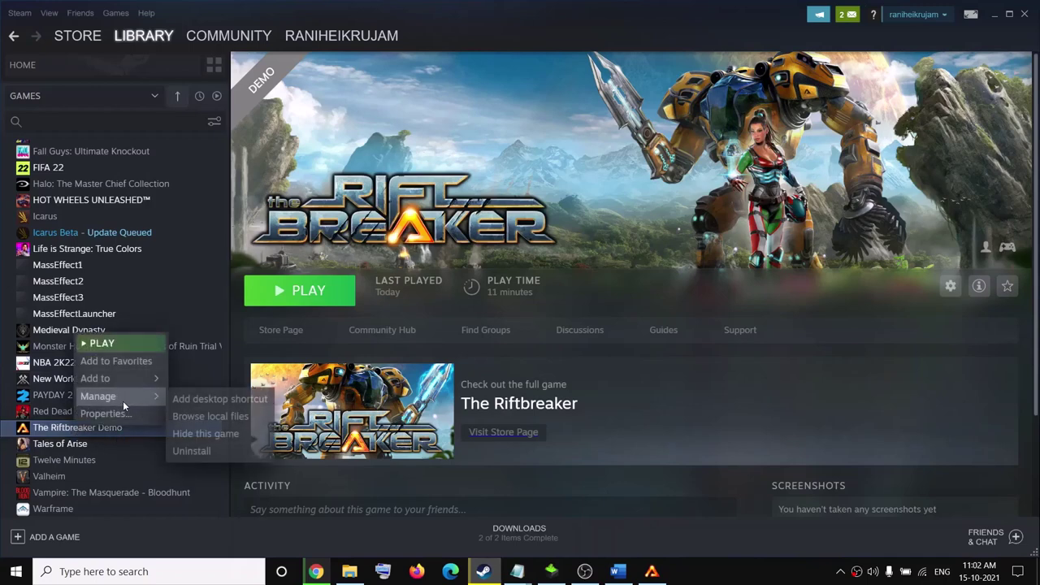
{"action": "left_click", "coordinate": [213, 416]}
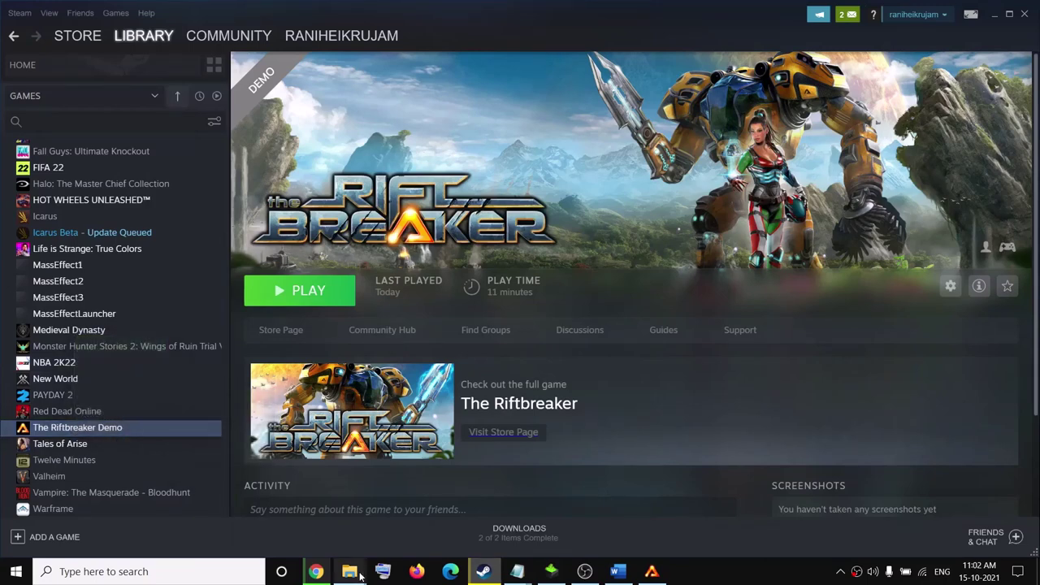
{"action": "mouse_move", "coordinate": [362, 572]}
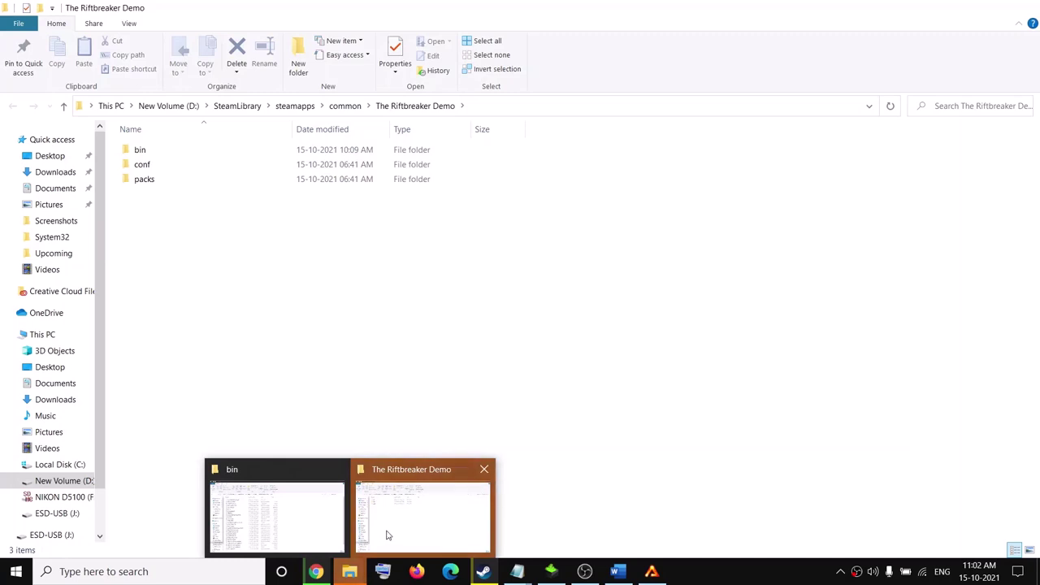
{"action": "left_click", "coordinate": [392, 536]}
{"action": "double_click", "coordinate": [143, 152]}
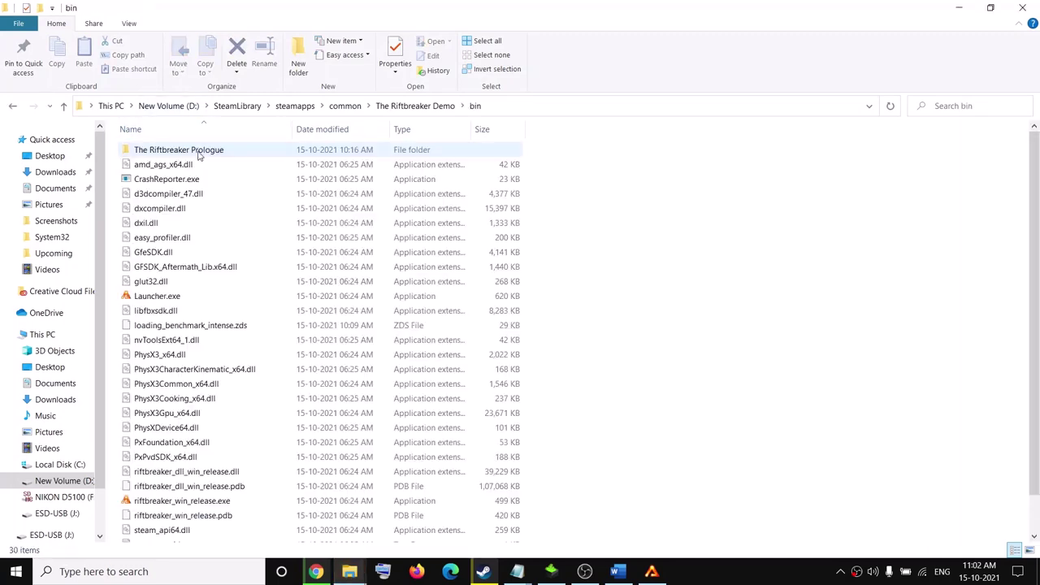
- Set Launcher.exe to always run as an administrator in its compatibility properties and apply the change
{"action": "left_click", "coordinate": [154, 310]}
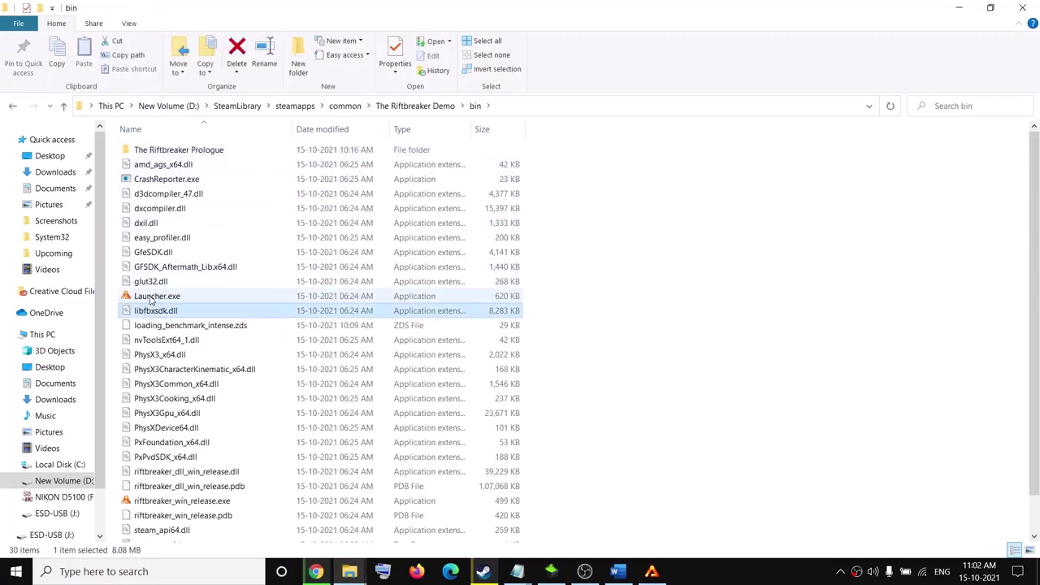
{"action": "left_click", "coordinate": [160, 297]}
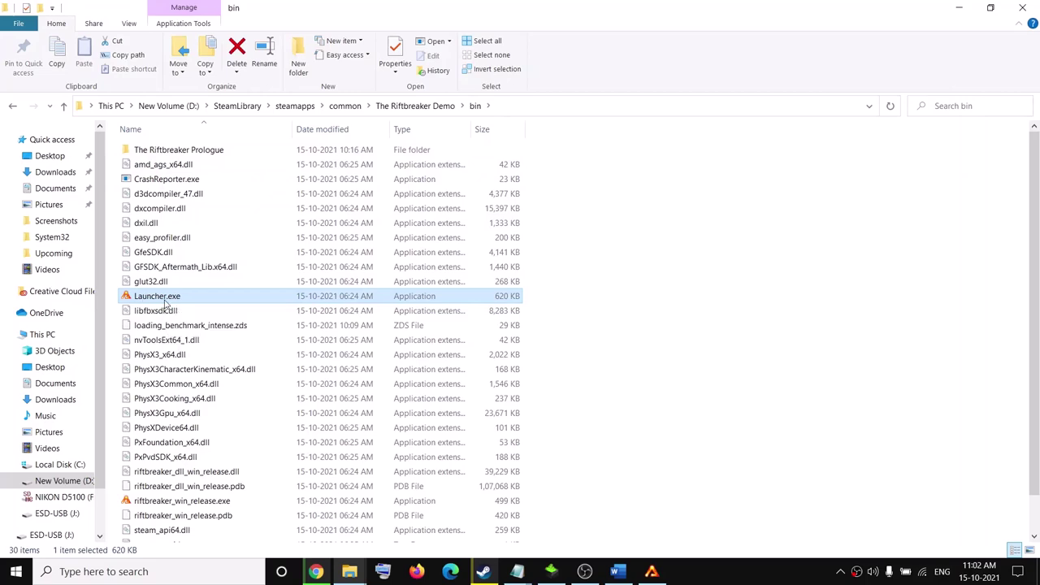
{"action": "right_click", "coordinate": [164, 301]}
{"action": "left_click", "coordinate": [65, 548]}
{"action": "left_click_drag", "start_coordinate": [325, 210], "coordinate": [415, 68]}
{"action": "left_click", "coordinate": [325, 91]}
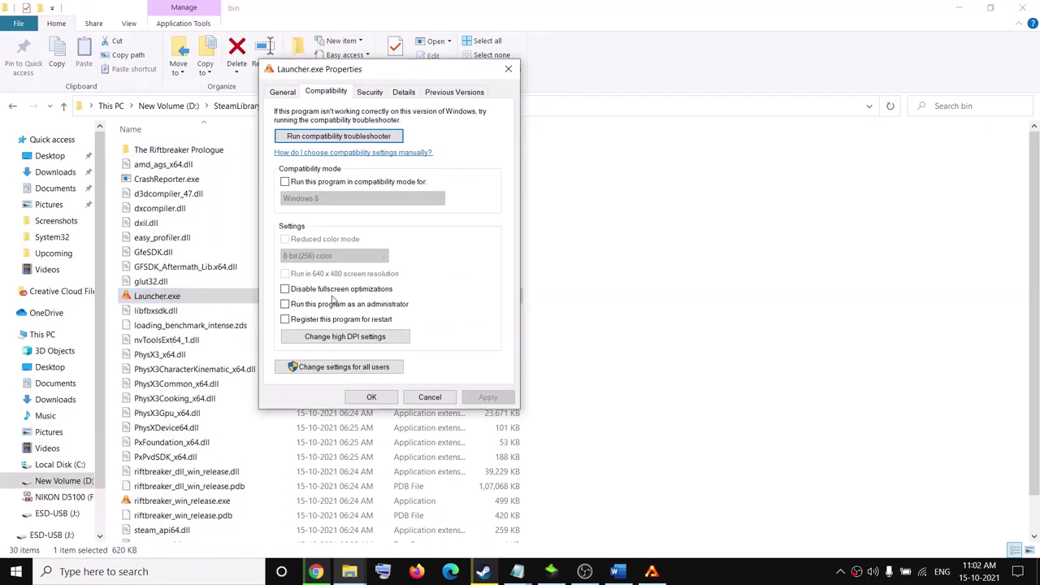
{"action": "left_click", "coordinate": [288, 305]}
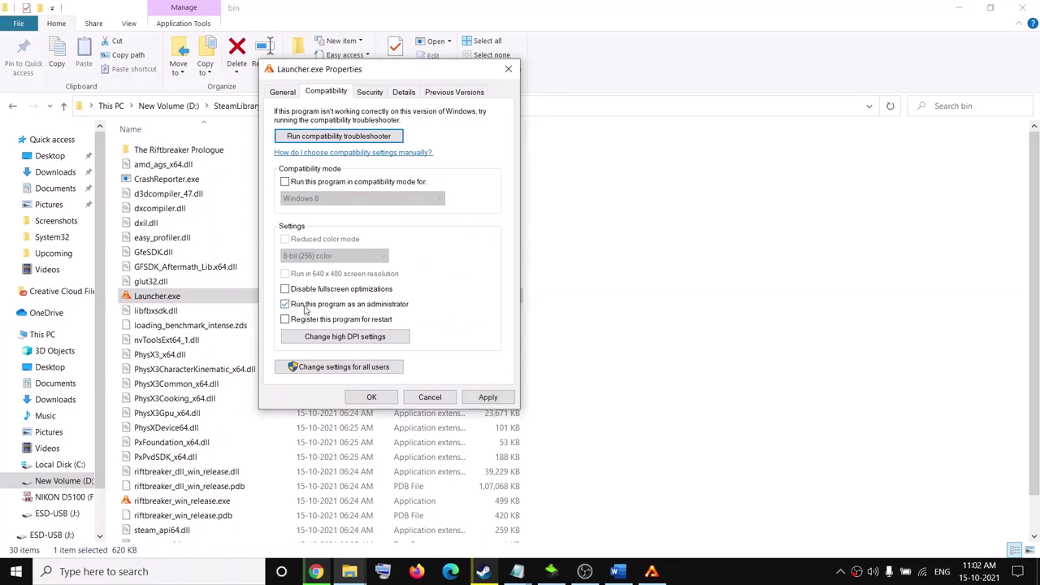
{"action": "left_click", "coordinate": [488, 397]}
{"action": "left_click", "coordinate": [372, 398]}
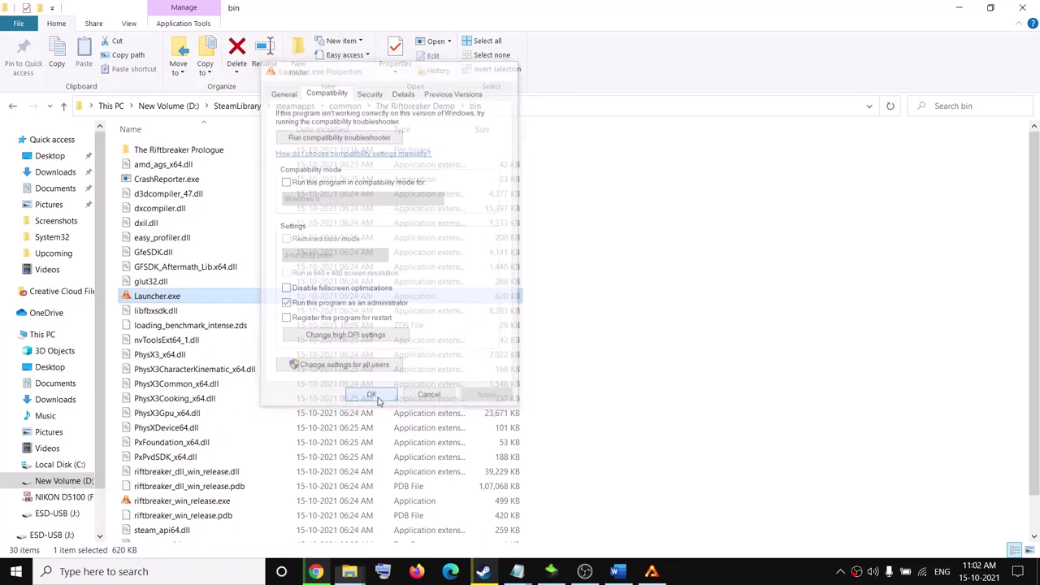
- Set riftbreaker_win_release.exe to always run as an administrator in its compatibility properties and apply the change
{"action": "scroll", "coordinate": [215, 412], "scroll_direction": "down", "scroll_amount": 1}
{"action": "left_click", "coordinate": [189, 464]}
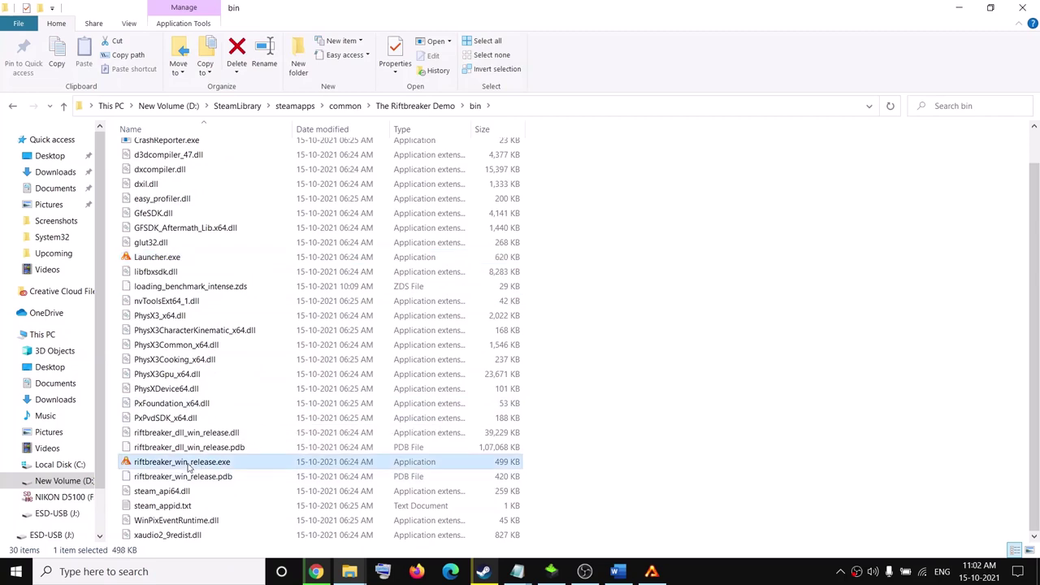
{"action": "right_click", "coordinate": [220, 455]}
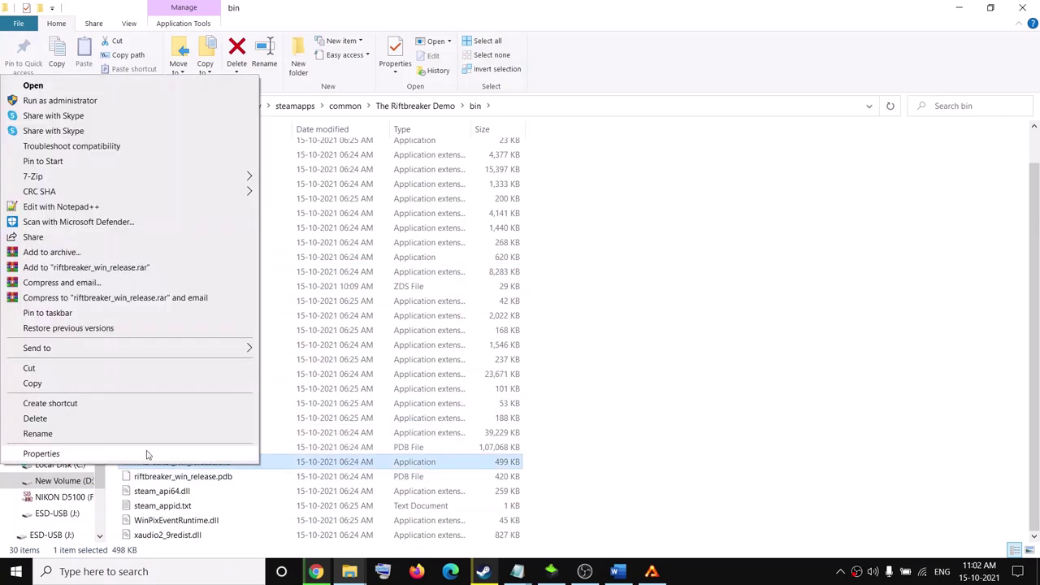
{"action": "left_click", "coordinate": [93, 452]}
{"action": "left_click", "coordinate": [271, 234]}
{"action": "left_click_drag", "start_coordinate": [337, 215], "coordinate": [386, 141]}
{"action": "left_click", "coordinate": [297, 374]}
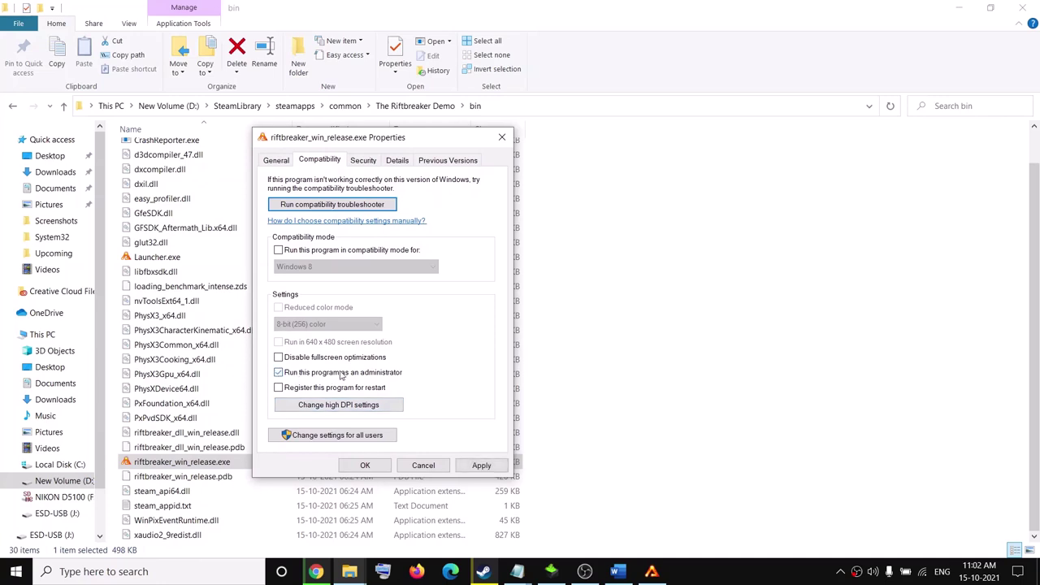
{"action": "left_click", "coordinate": [471, 466]}
{"action": "left_click", "coordinate": [365, 466]}
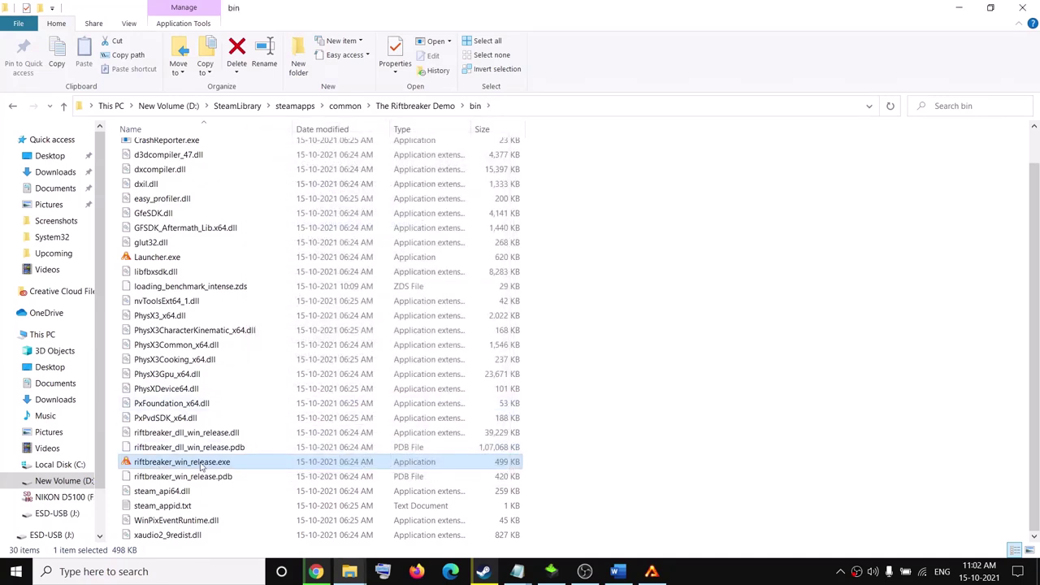
- Switch to Steam, point out Launcher.exe and riftbreaker_win_release.exe in the game's bin folder, and return to the Steam game page
{"action": "left_click", "coordinate": [483, 572]}
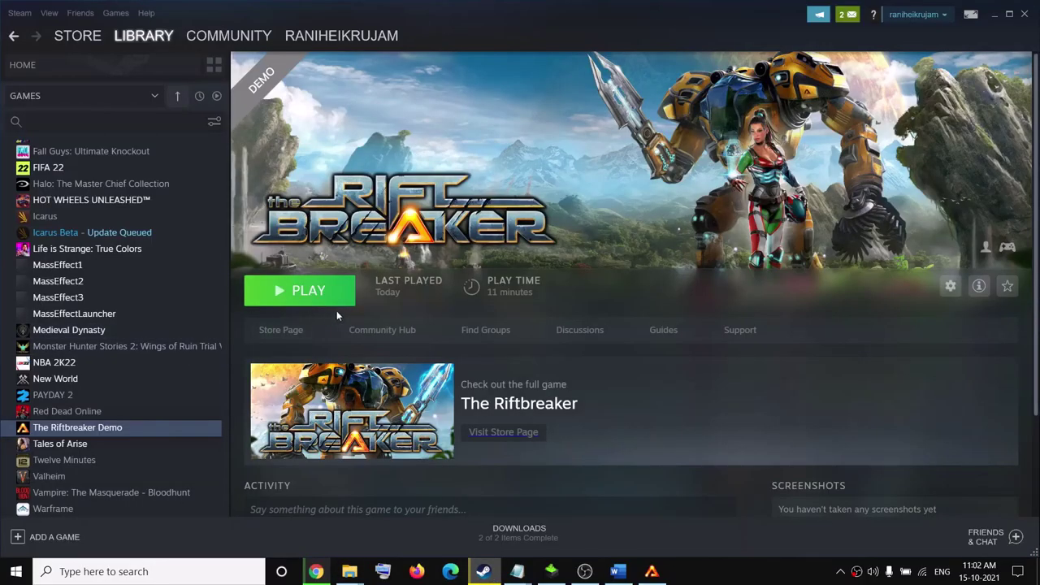
{"action": "mouse_move", "coordinate": [360, 575]}
{"action": "left_click", "coordinate": [420, 512]}
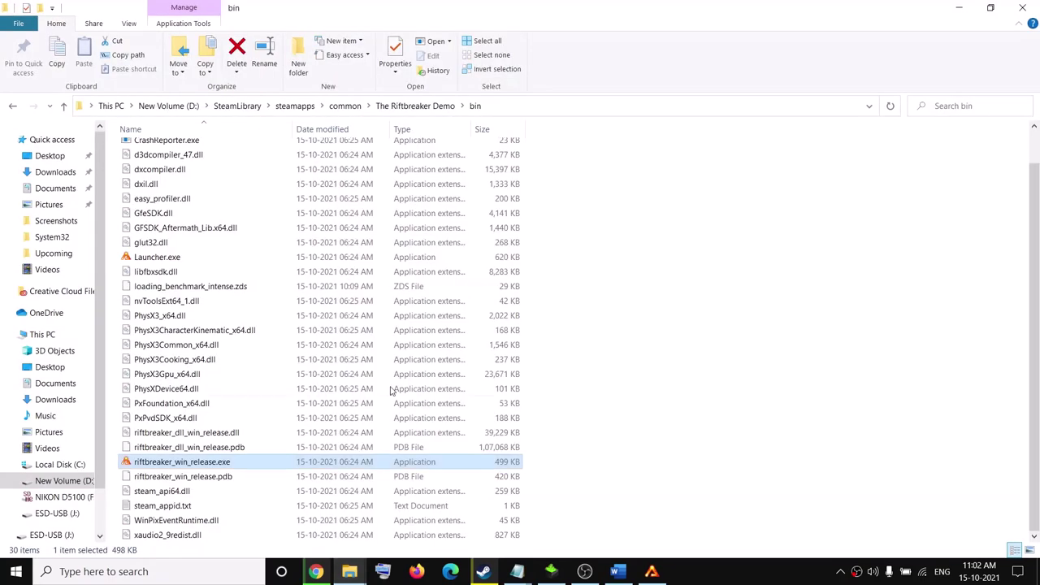
{"action": "left_click", "coordinate": [179, 260]}
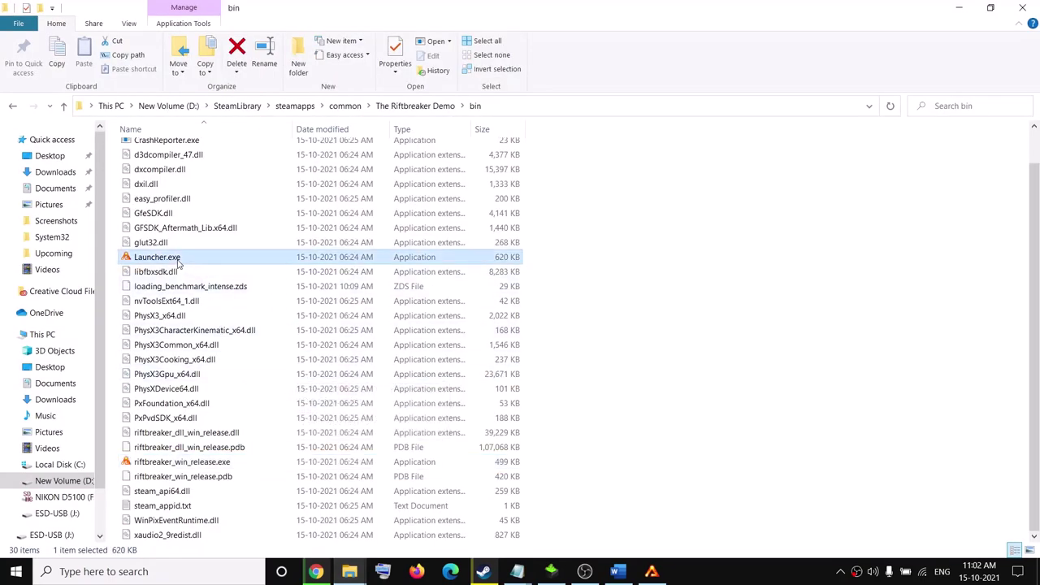
{"action": "left_click", "coordinate": [167, 464]}
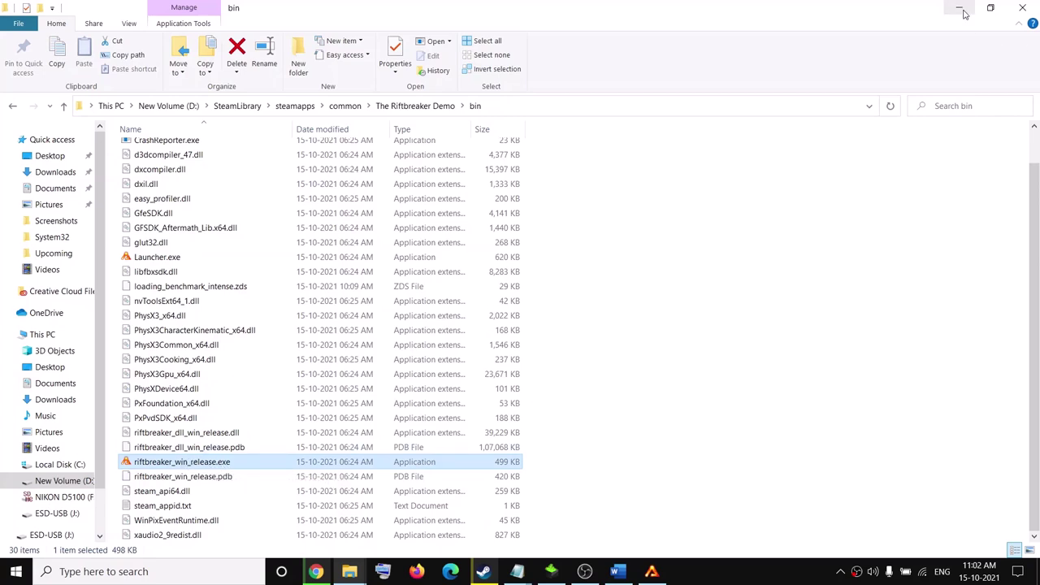
{"action": "left_click", "coordinate": [483, 571]}
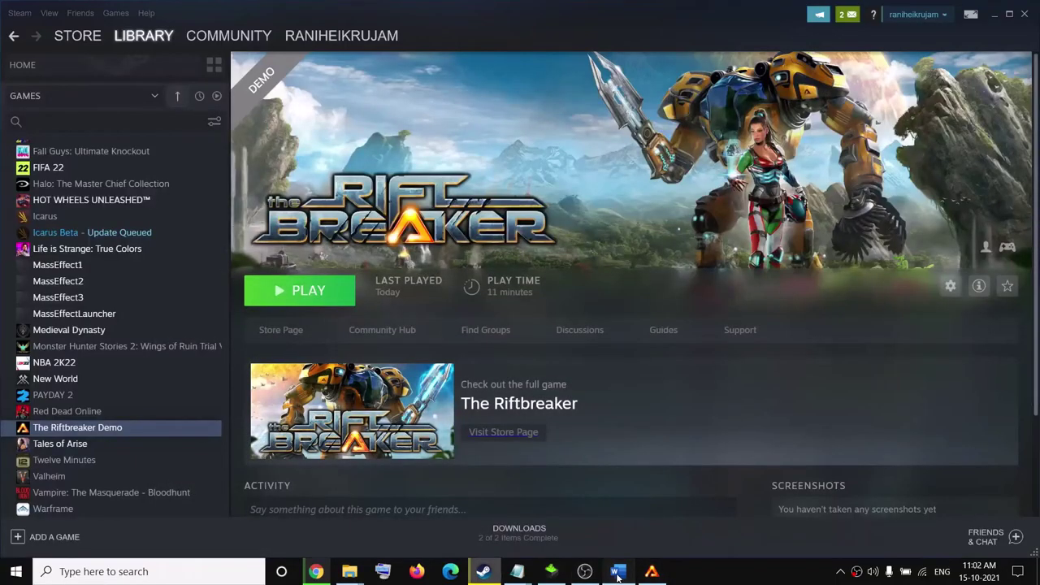
- Switch to the Word guide and highlight the Step 11 advice on window mode and turning off all ray tracing features
{"action": "left_click", "coordinate": [617, 572]}
{"action": "scroll", "coordinate": [400, 330], "scroll_direction": "down", "scroll_amount": 2}
{"action": "scroll", "coordinate": [400, 330], "scroll_direction": "down", "scroll_amount": 1}
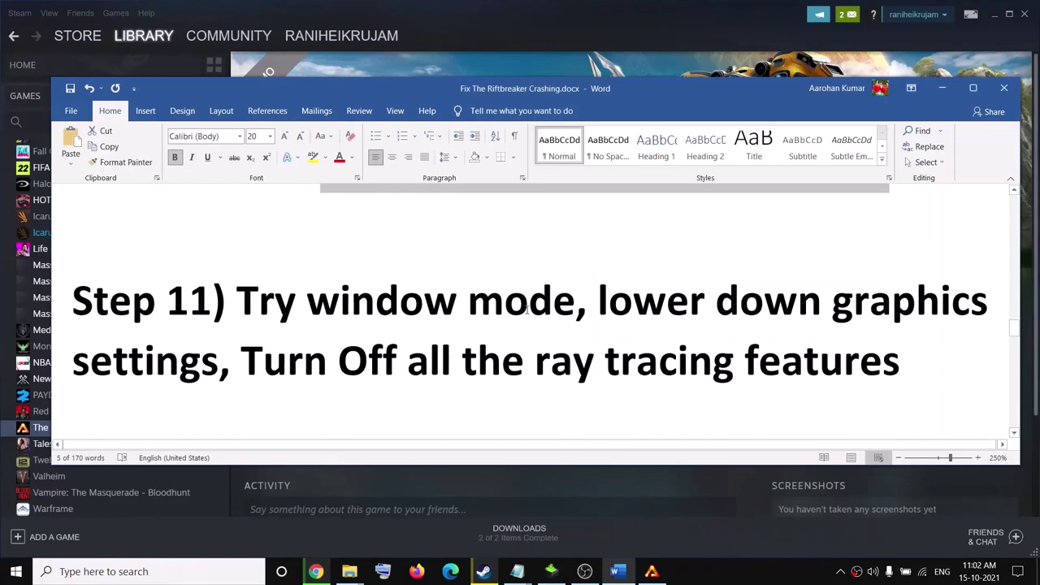
{"action": "left_click_drag", "start_coordinate": [526, 309], "coordinate": [238, 304]}
{"action": "left_click", "coordinate": [477, 361]}
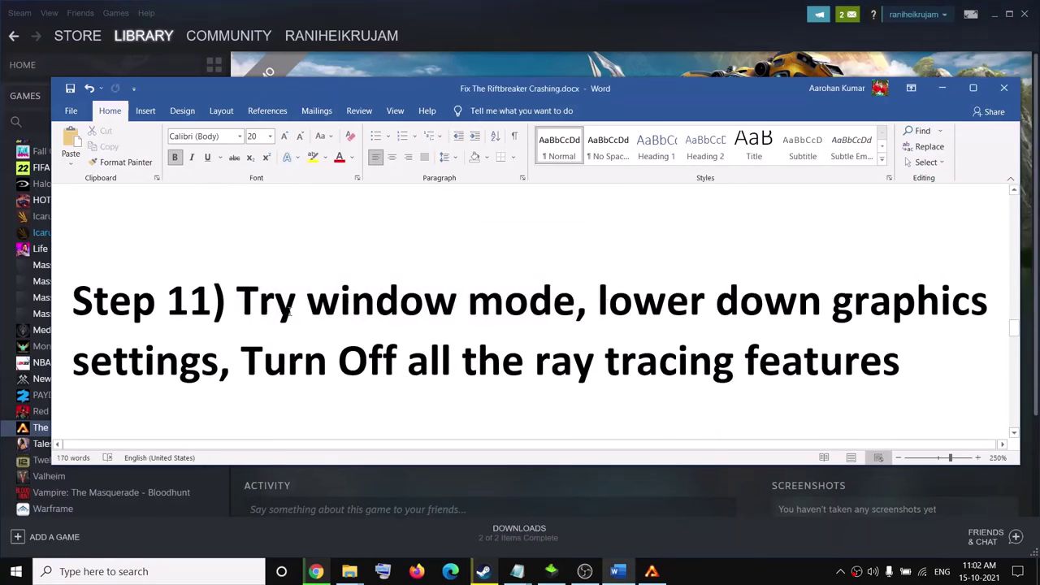
{"action": "left_click_drag", "start_coordinate": [272, 358], "coordinate": [837, 359]}
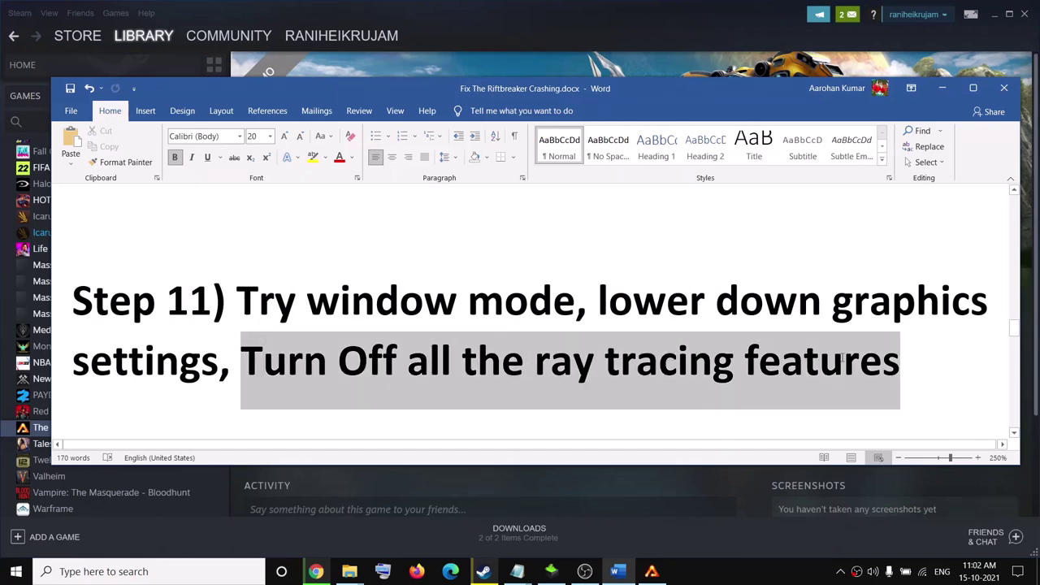
{"action": "key", "text": "ctrl+z"}
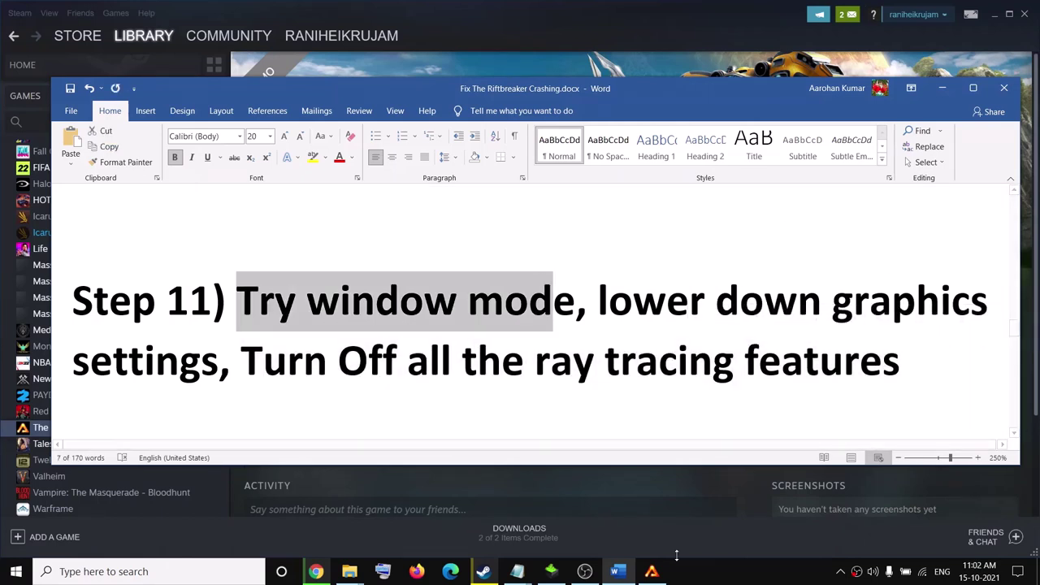
- Switch to The Riftbreaker launcher, set Full Screen to Windowed, and choose the 1920x1080:32 resolution
{"action": "left_click", "coordinate": [653, 573]}
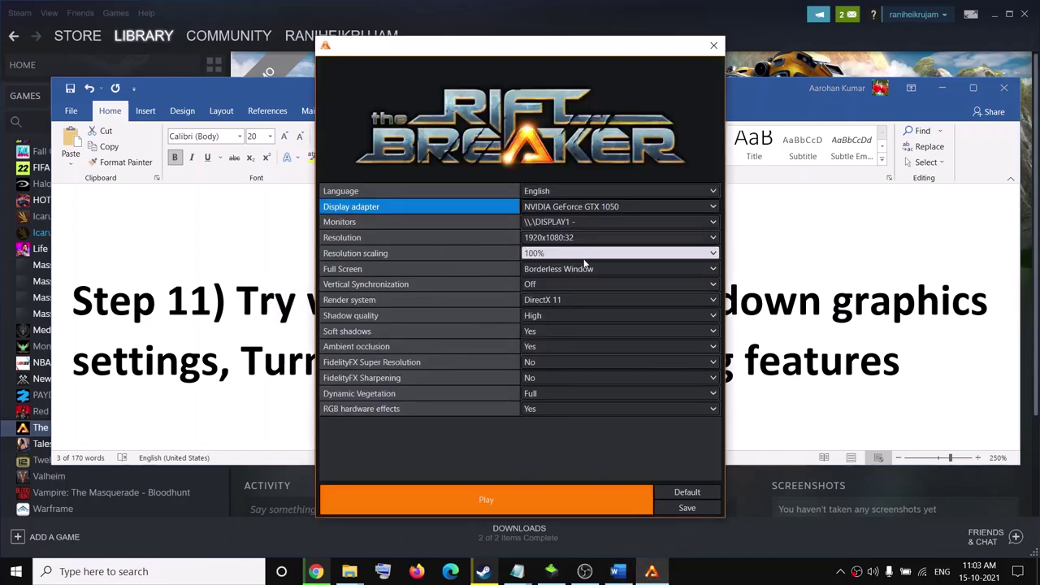
{"action": "left_click", "coordinate": [606, 276]}
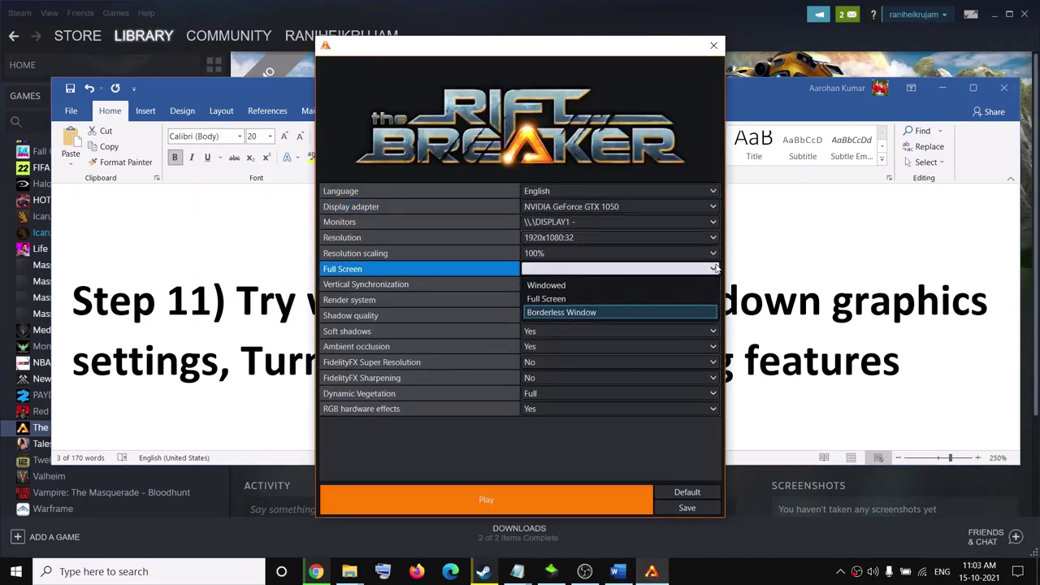
{"action": "left_click", "coordinate": [553, 286]}
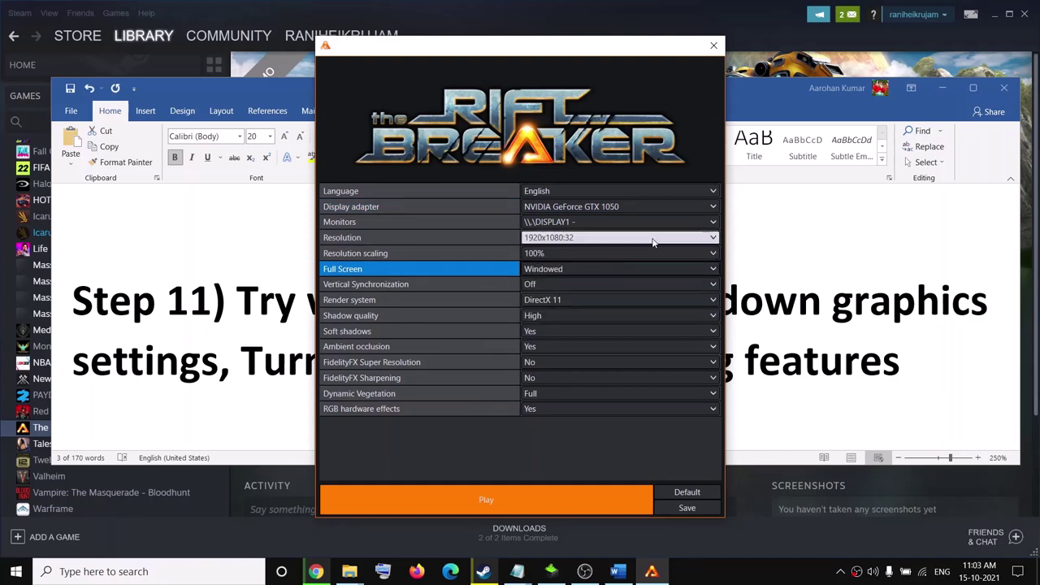
{"action": "left_click", "coordinate": [714, 238]}
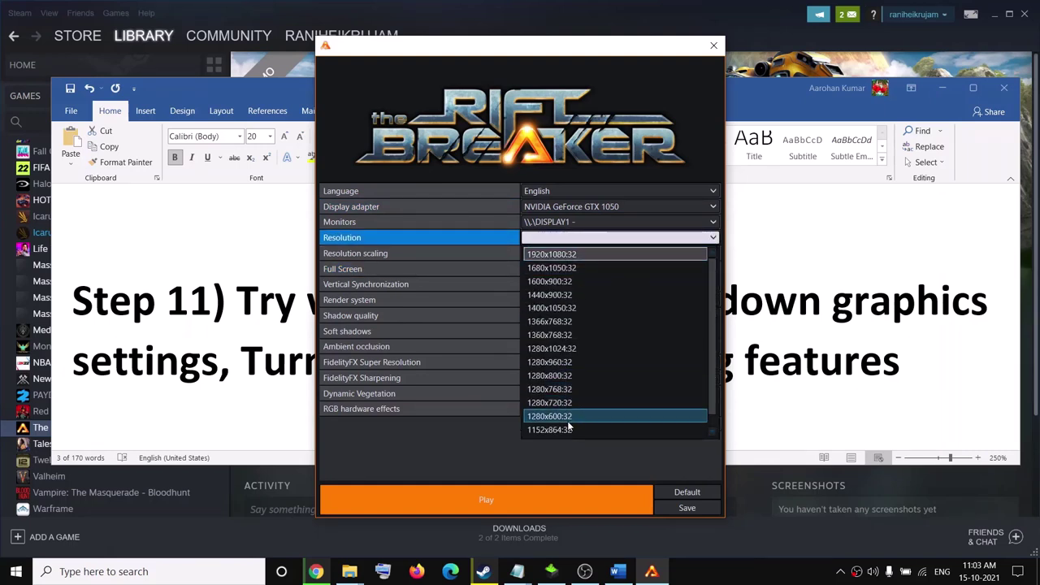
{"action": "left_click", "coordinate": [577, 254]}
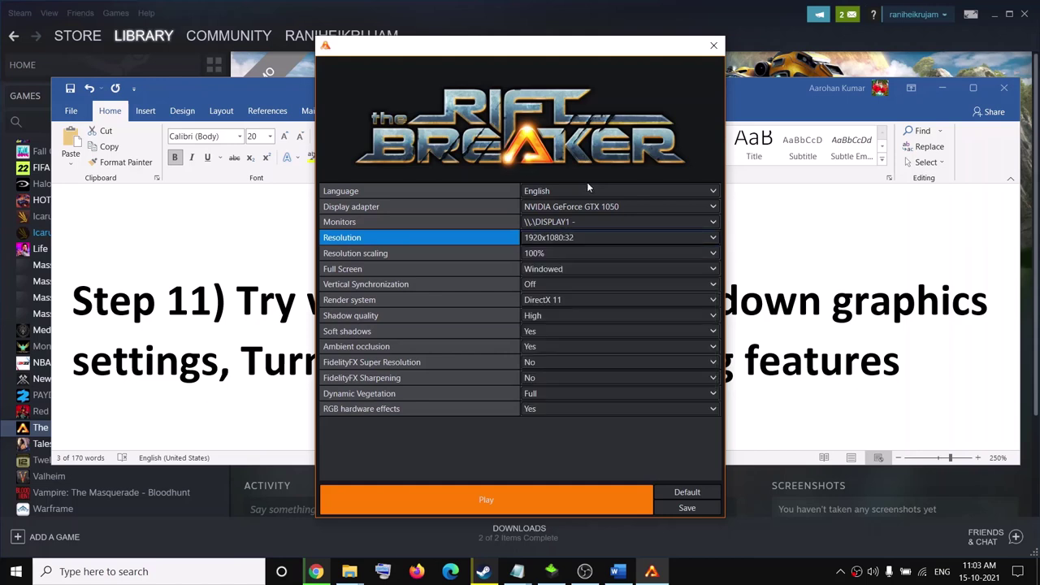
{"action": "left_click", "coordinate": [574, 241]}
{"action": "left_click", "coordinate": [563, 244]}
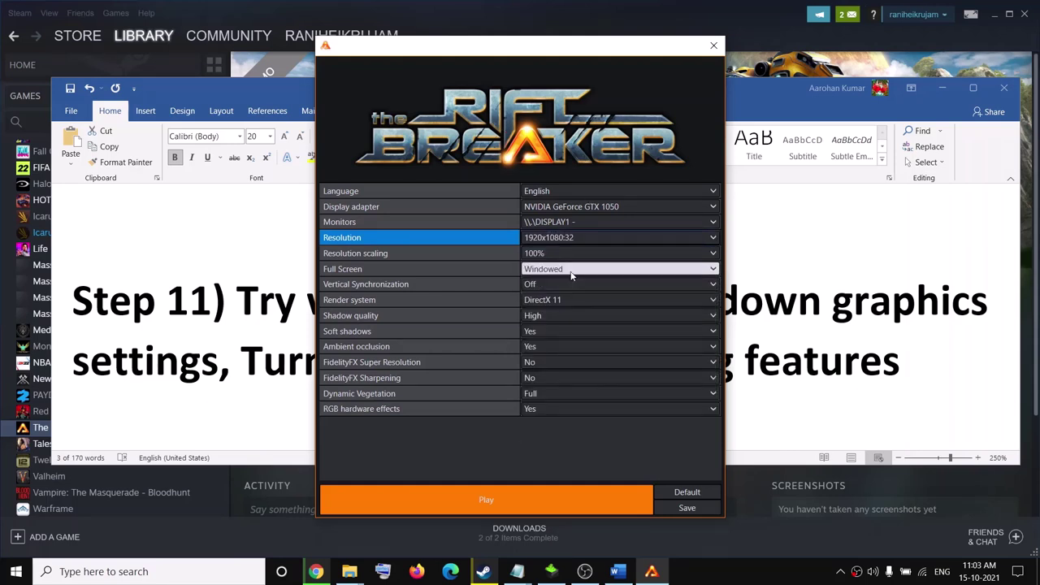